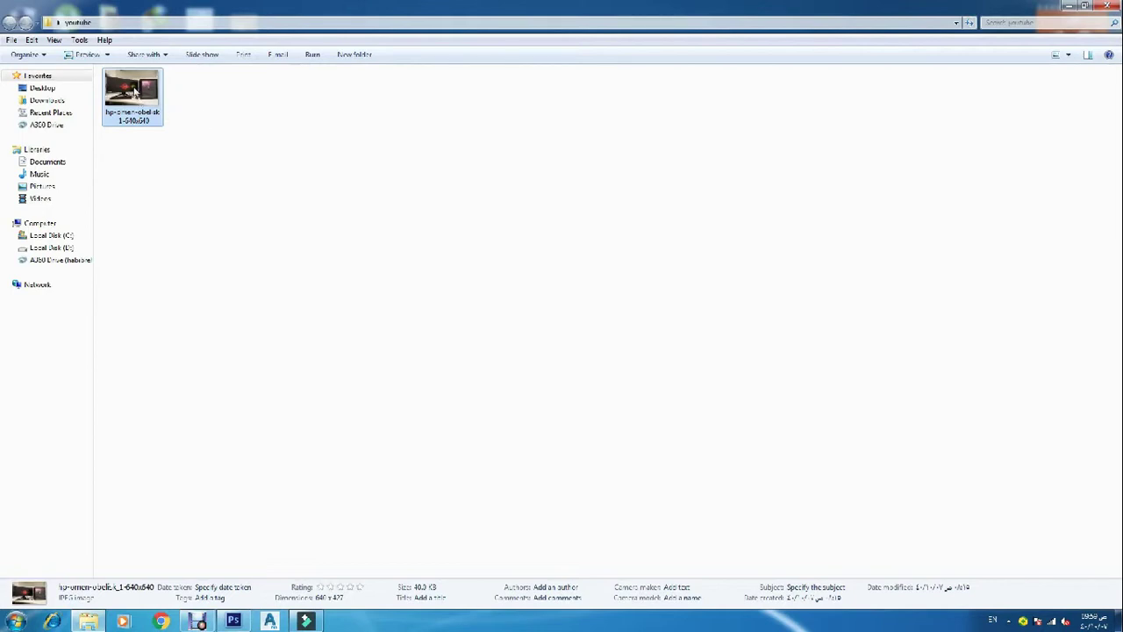
Step: Open the PC-setup JPEG in Photoshop by dragging it from Explorer onto Photoshop
mouse_move(133, 92)
left_mouse_down()
mouse_move(248, 626)
mouse_move(409, 391)
left_mouse_up()
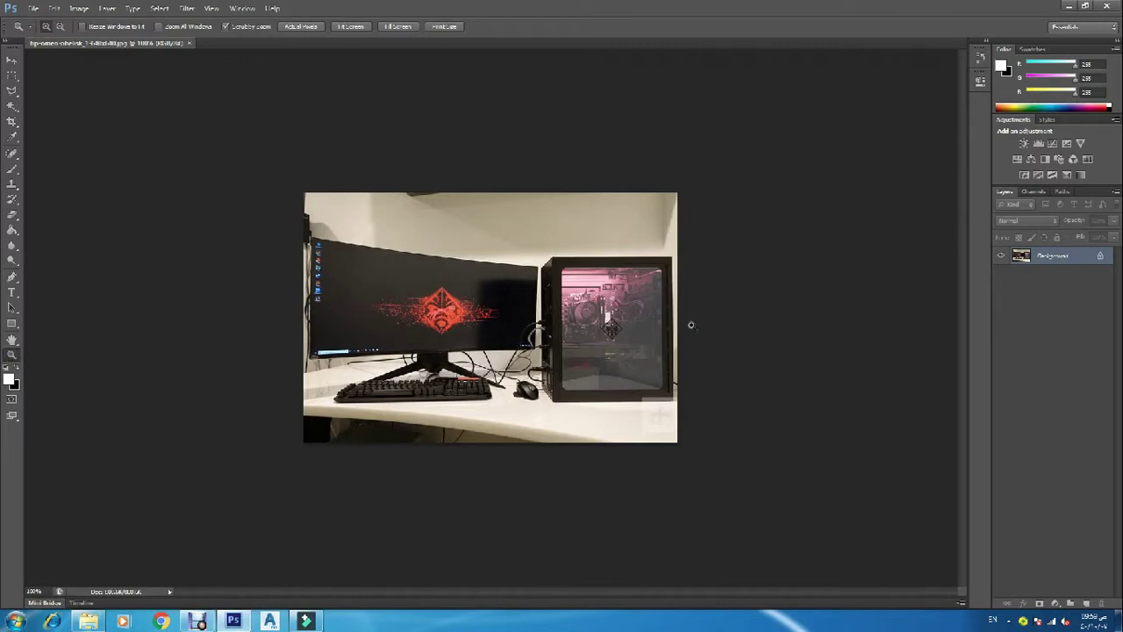
Step: Zoom the photo to 200% and pick the Polygonal Lasso tool
left_click(762, 313)
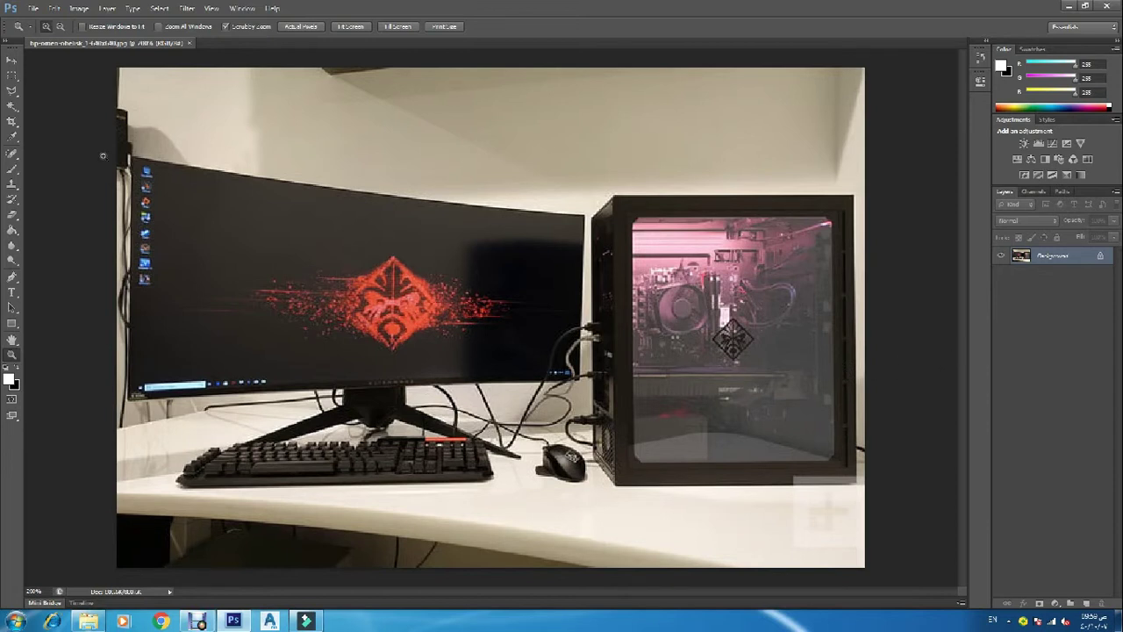
left_click(12, 91)
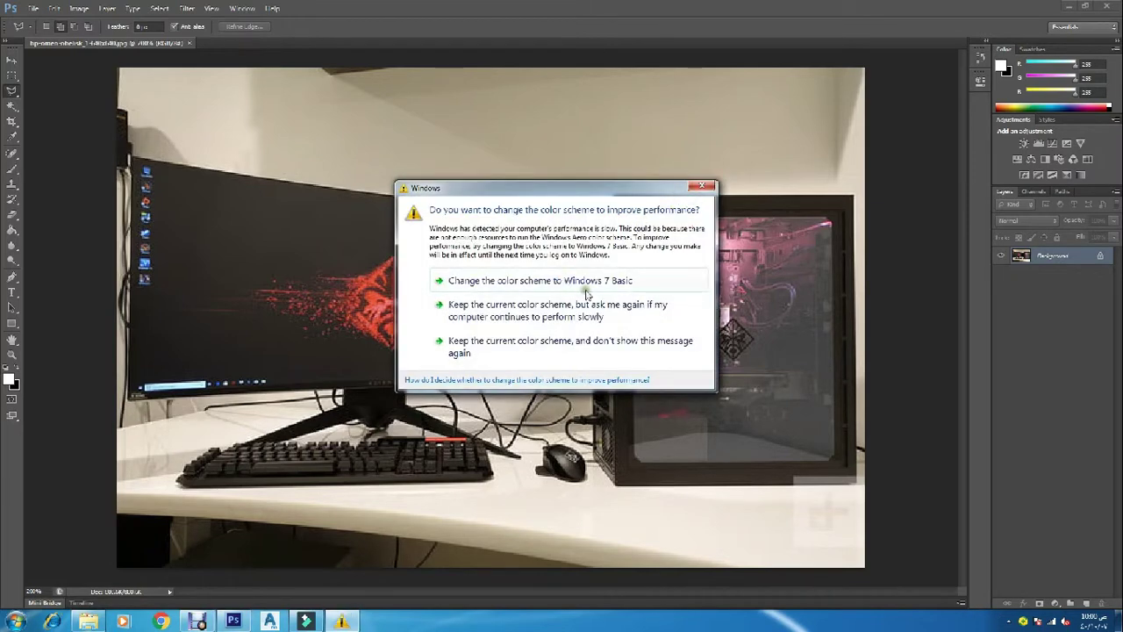
Step: Dismiss the Windows colour-scheme prompt and trace the glass side panel's corners with the Polygonal Lasso
left_click(705, 187)
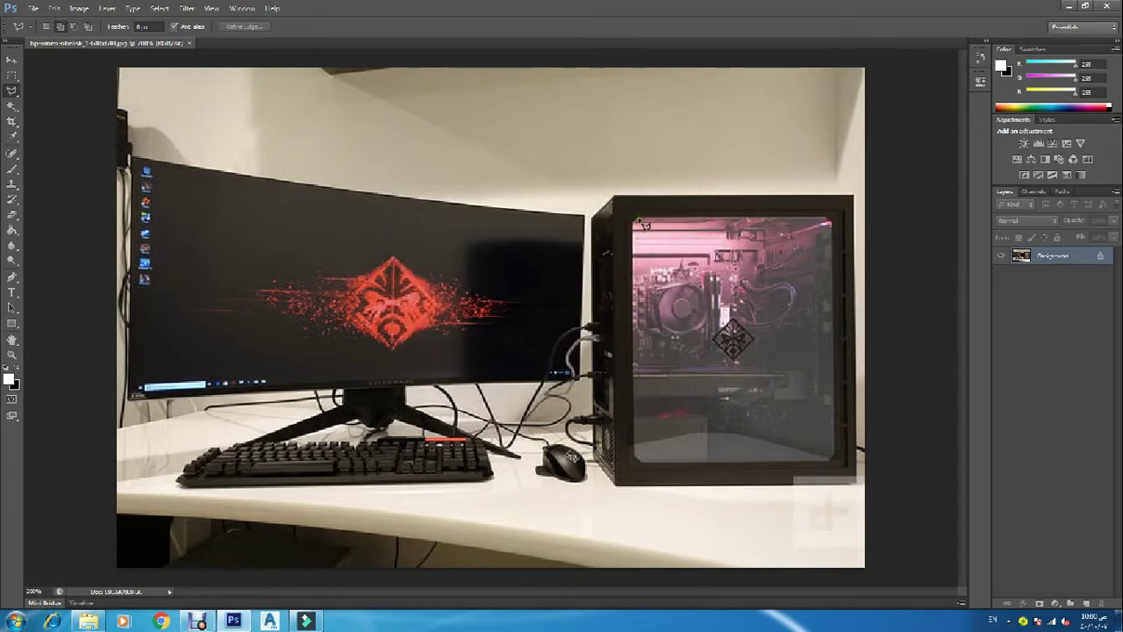
left_click(642, 223)
left_click(836, 226)
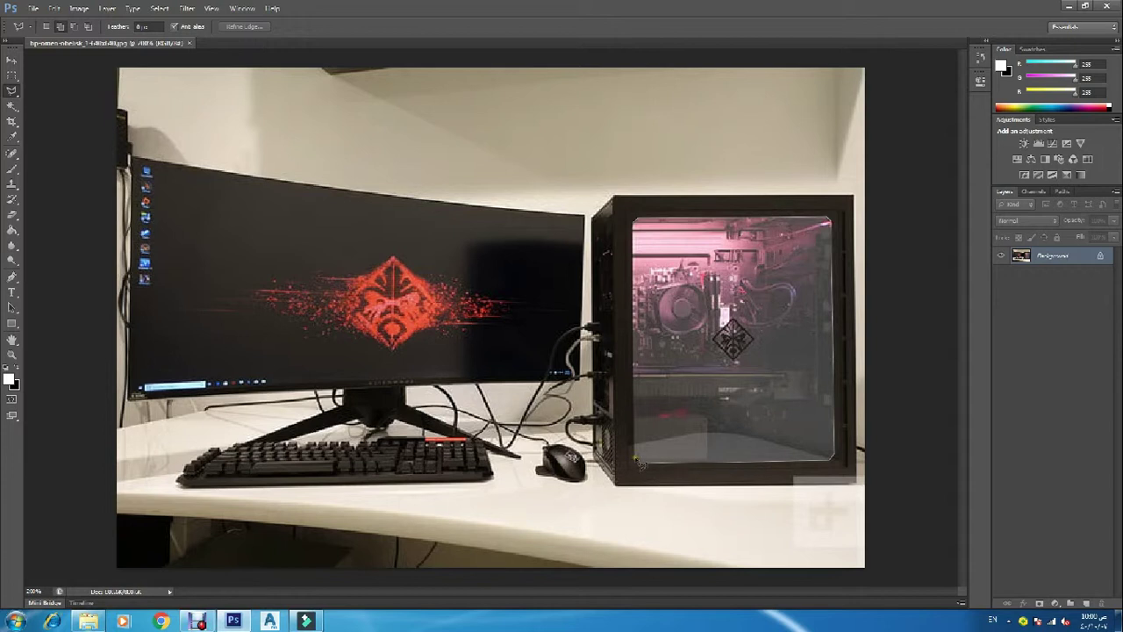
left_click(639, 459)
left_click(641, 232)
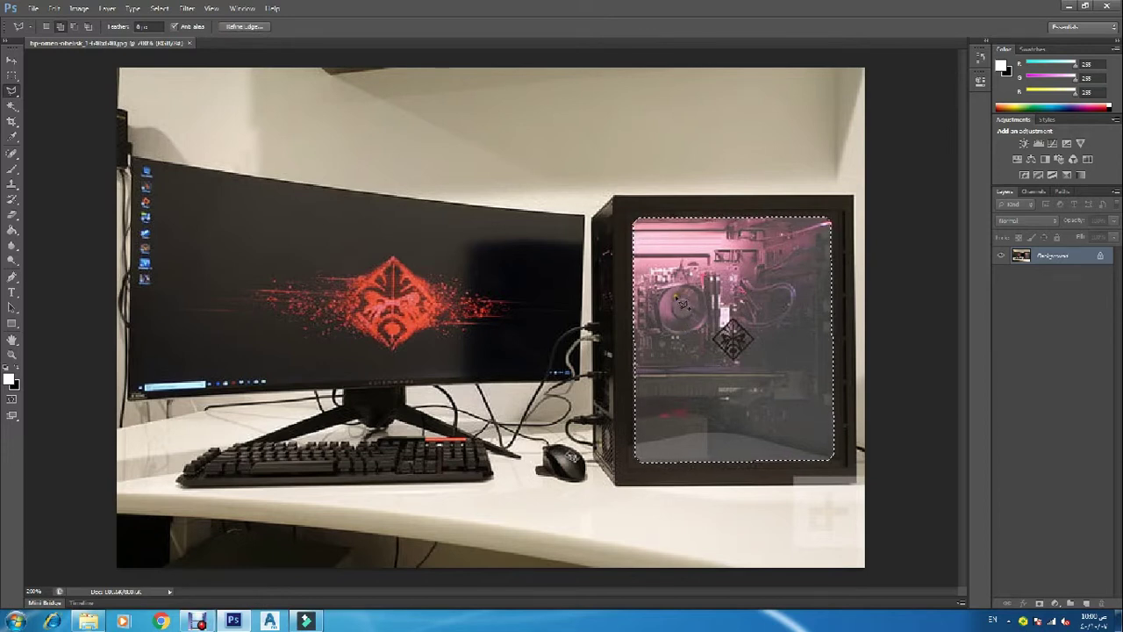
left_click(85, 8)
mouse_move(96, 38)
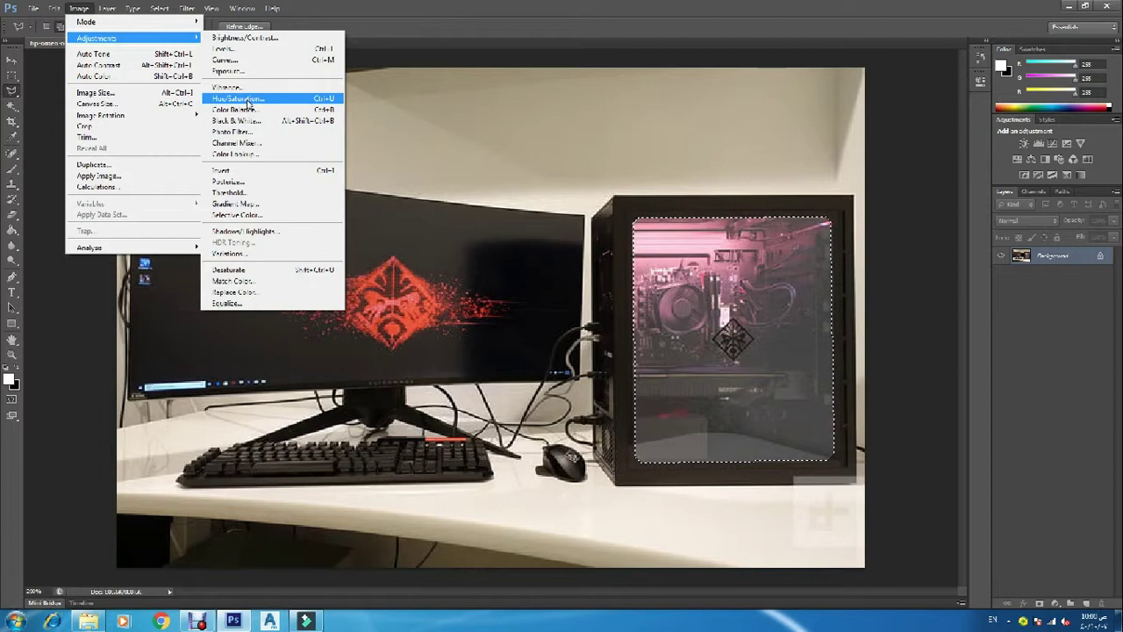
Step: Colorize the selected glass panel dark red with Hue/Saturation at Saturation 25
left_click(249, 104)
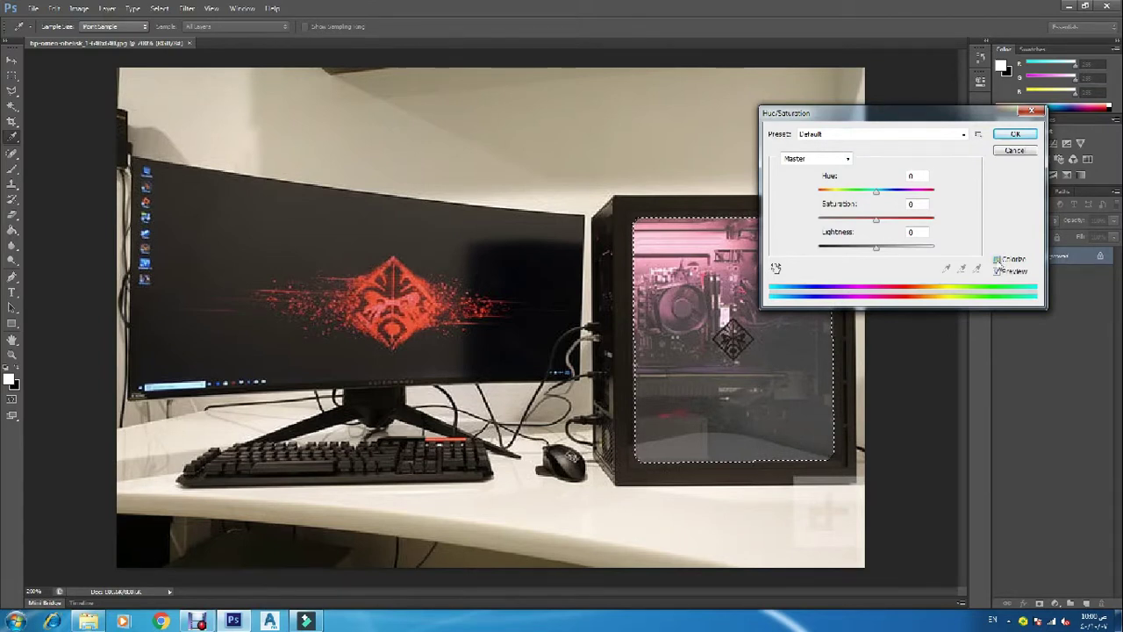
left_click(998, 260)
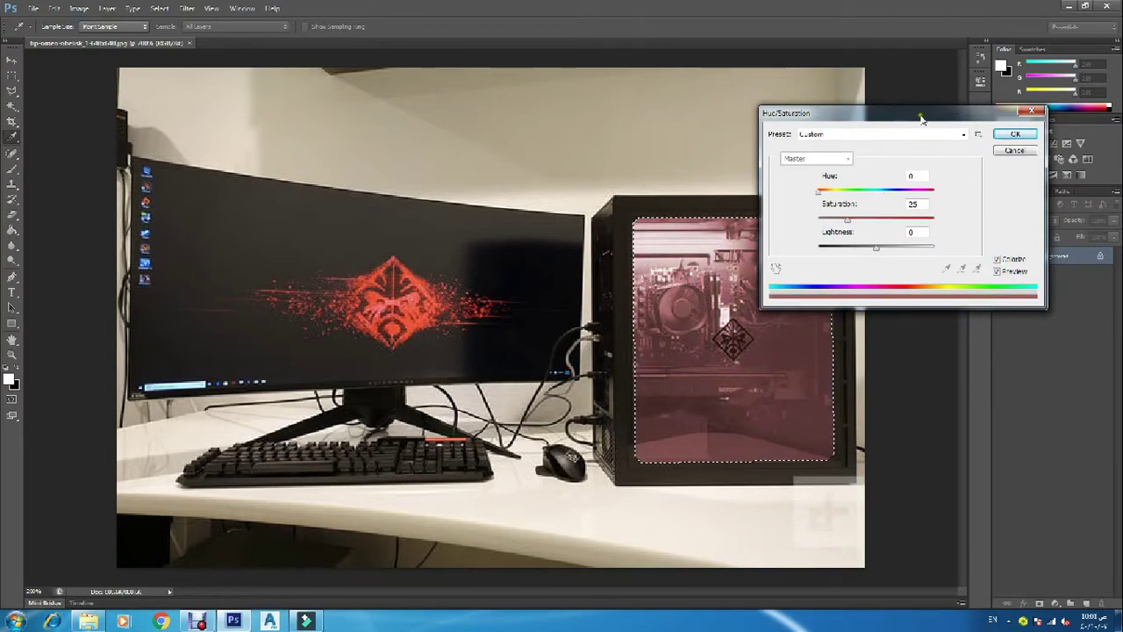
left_click_drag(921, 118, 1033, 115)
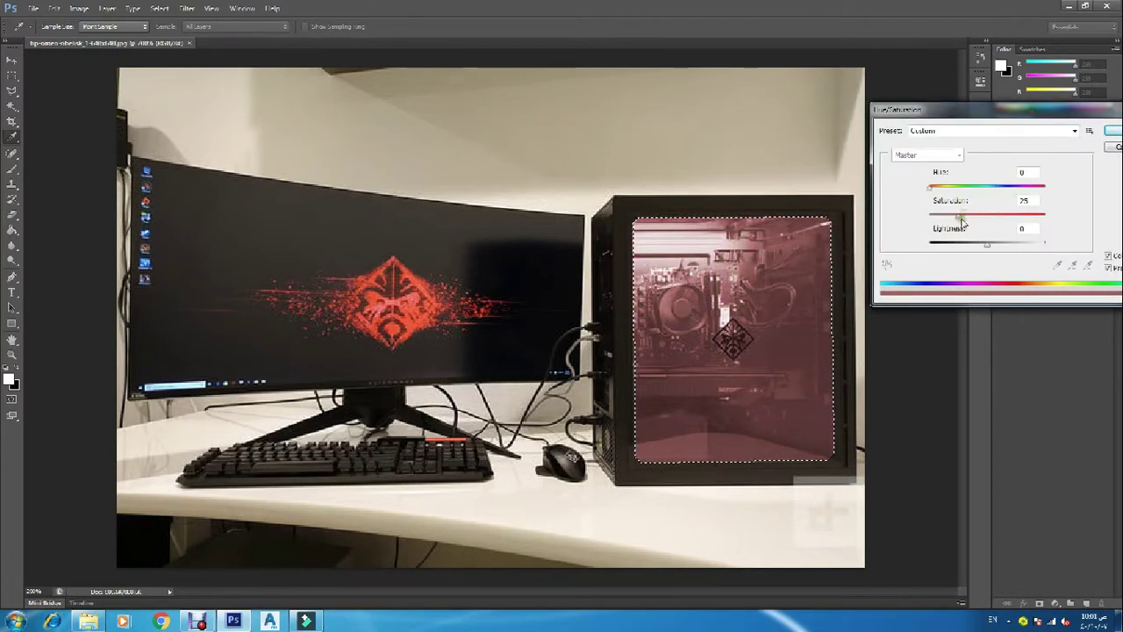
left_click(1112, 136)
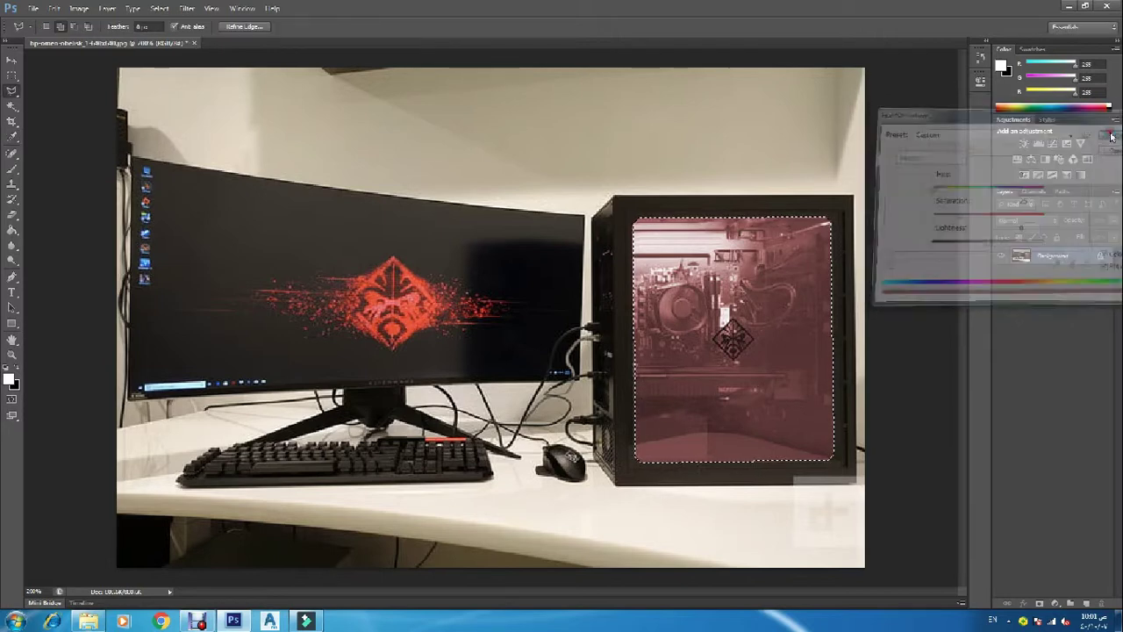
Step: Save the red version as 1.jpg at maximum JPEG quality
left_click(33, 9)
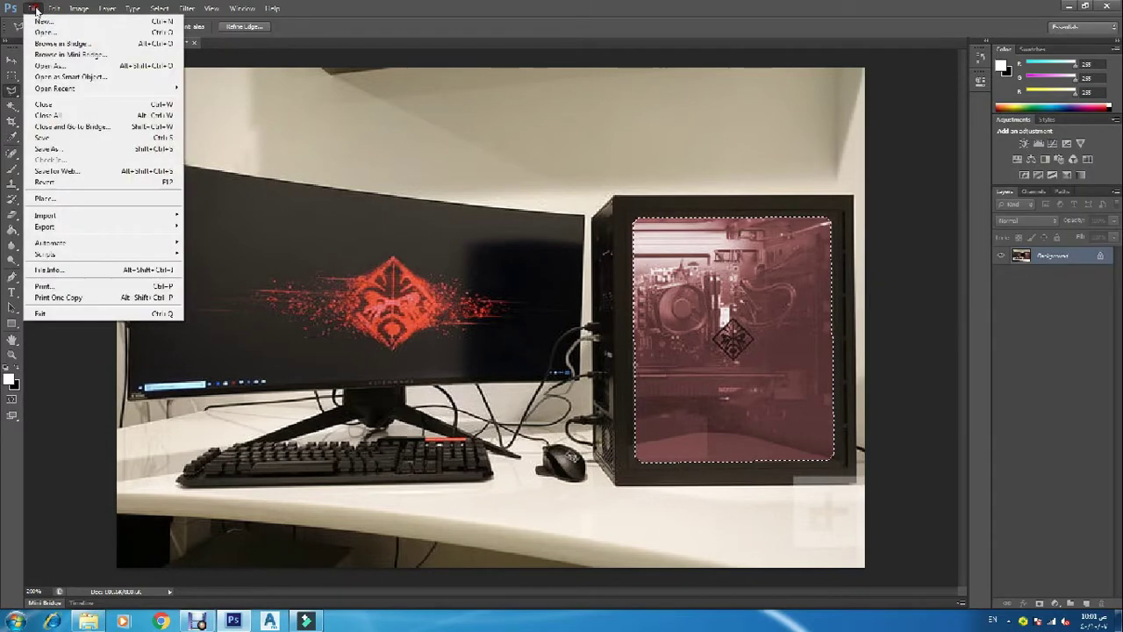
left_click(53, 154)
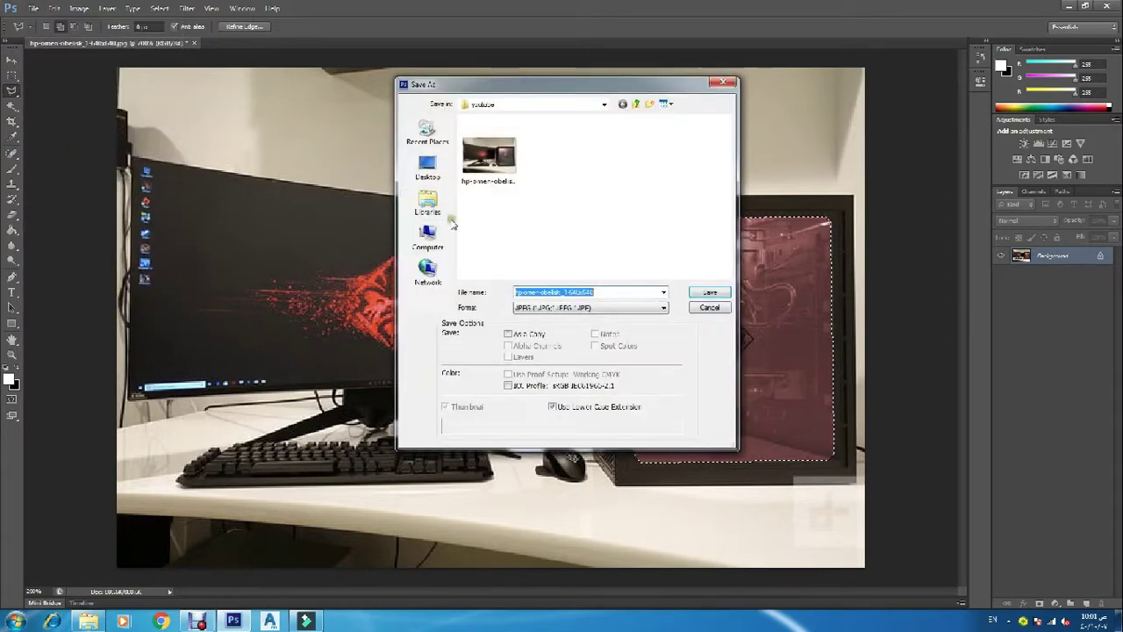
type("1")
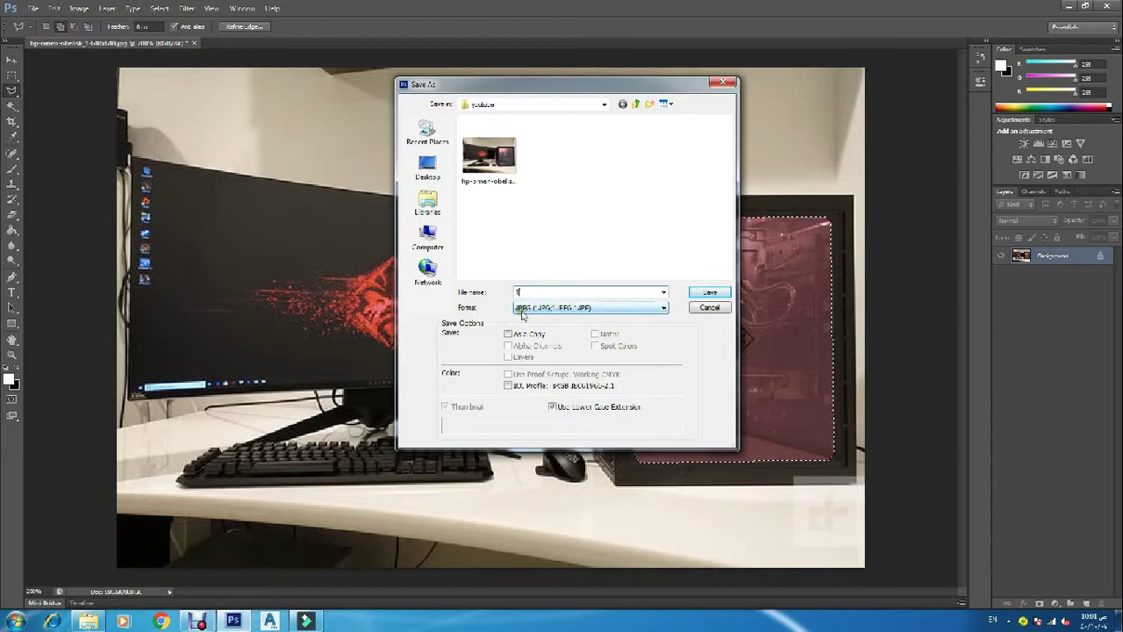
left_click(709, 292)
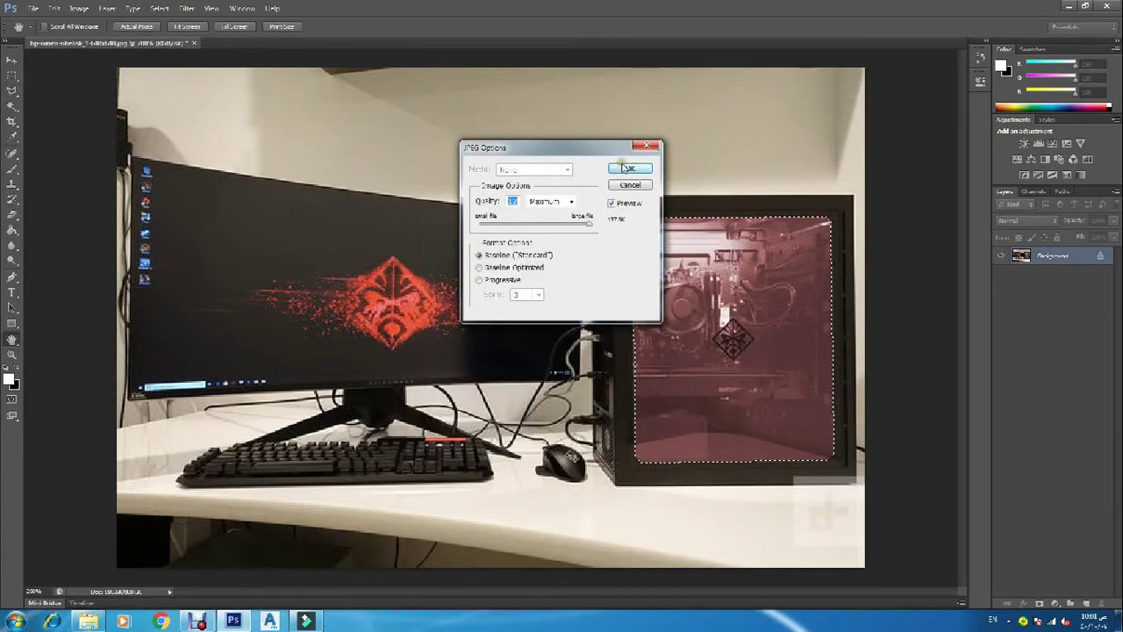
left_click(623, 169)
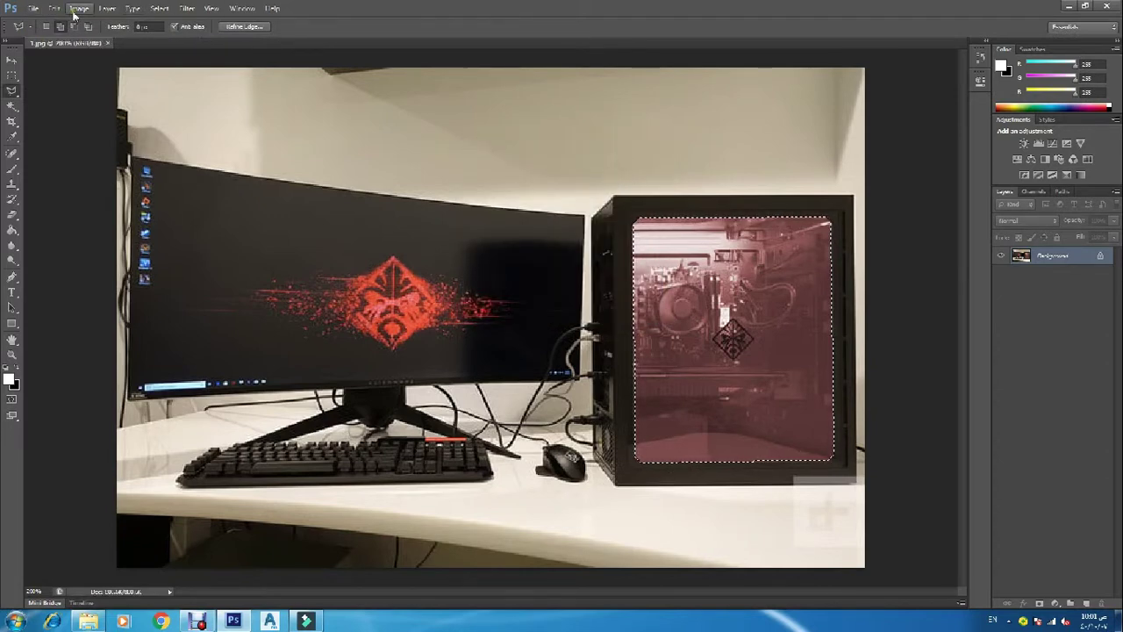
Step: Colorize the glass panel olive green by shifting the Hue slider
key("ctrl+u")
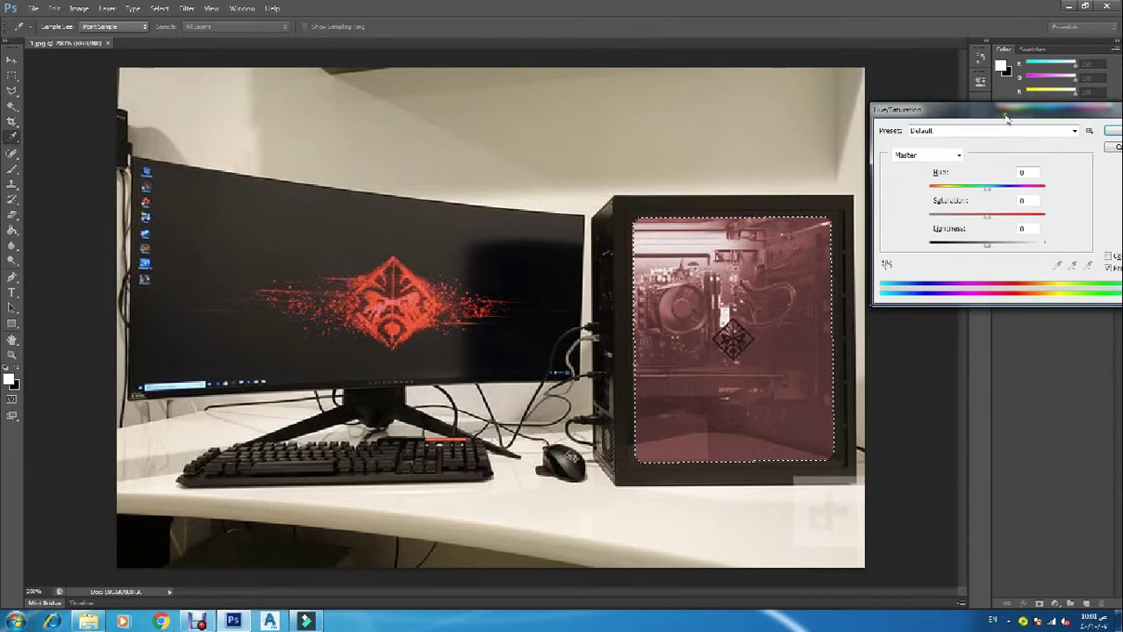
left_click_drag(1008, 119, 895, 66)
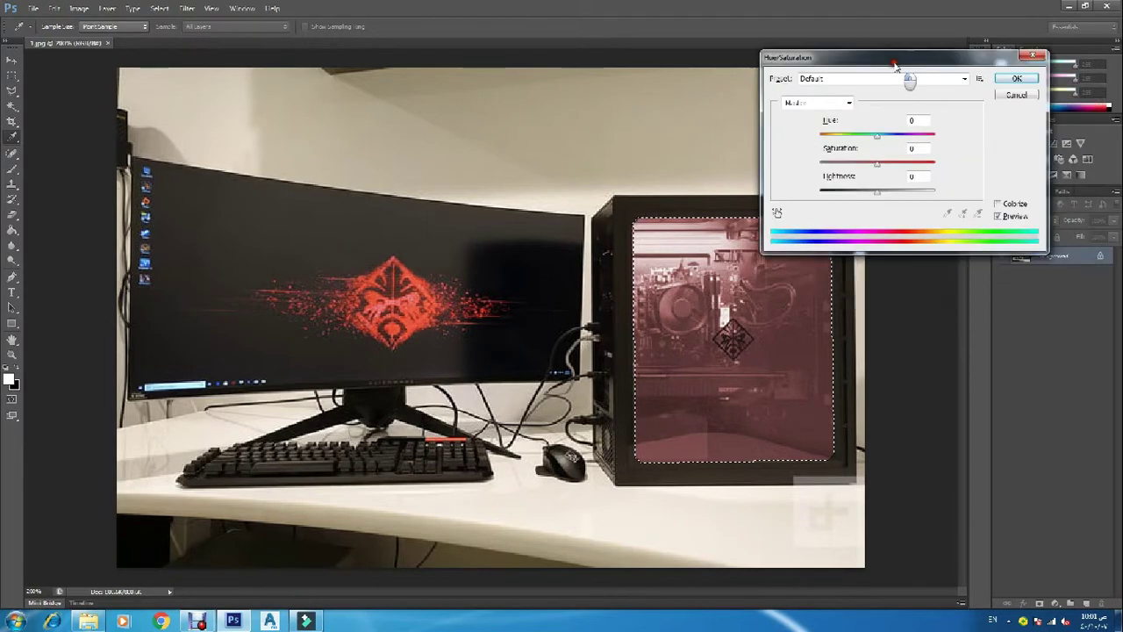
left_click(999, 204)
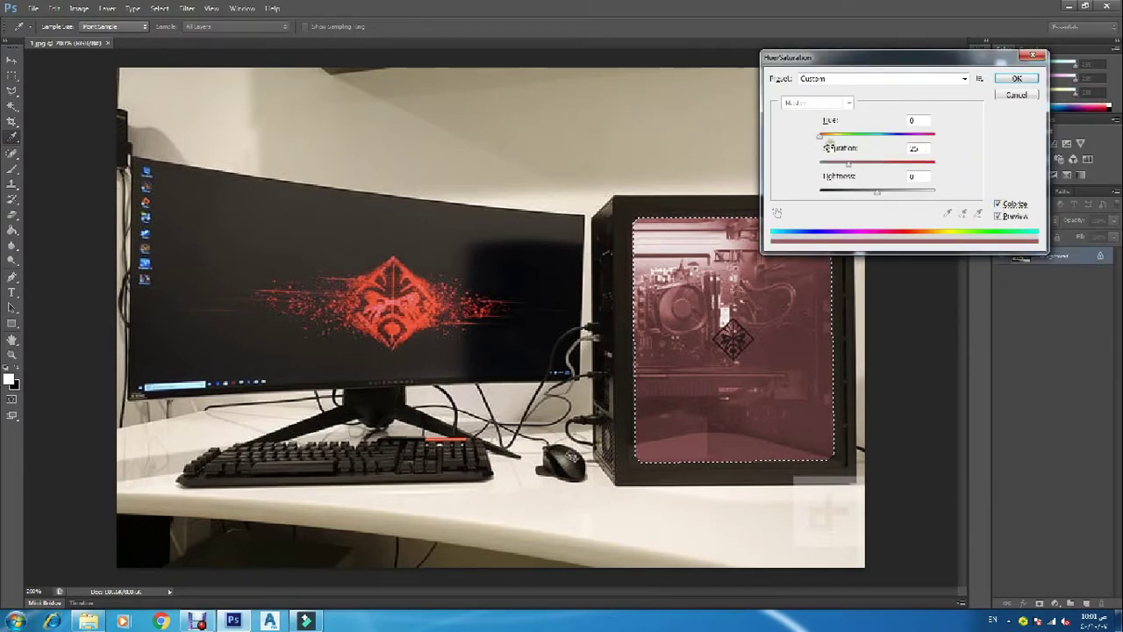
left_click_drag(823, 134, 844, 134)
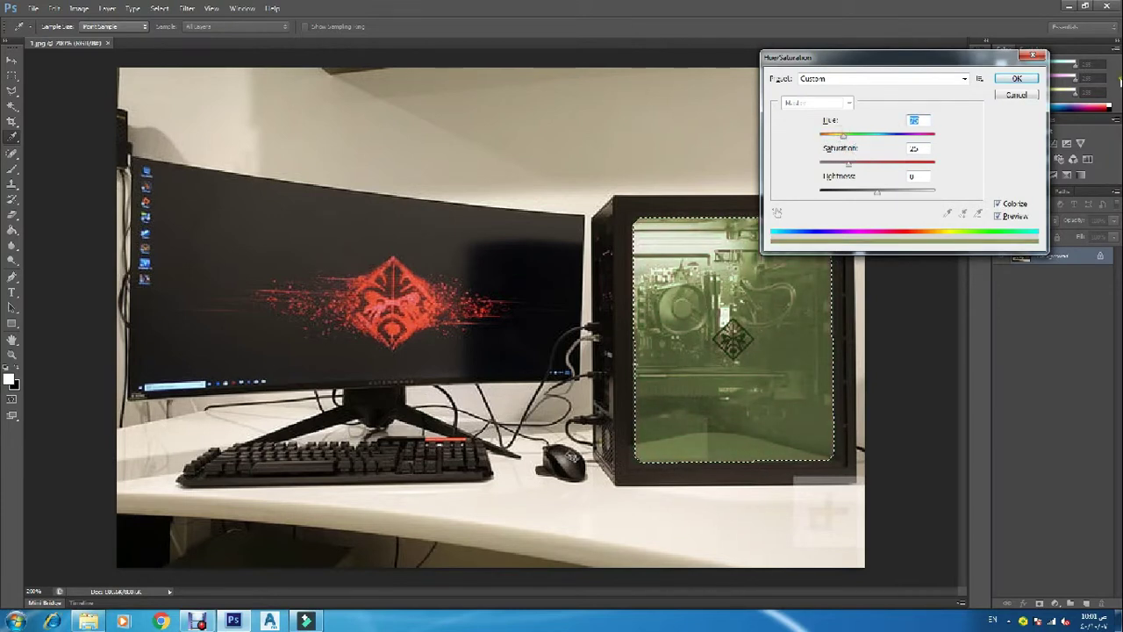
left_click(1016, 79)
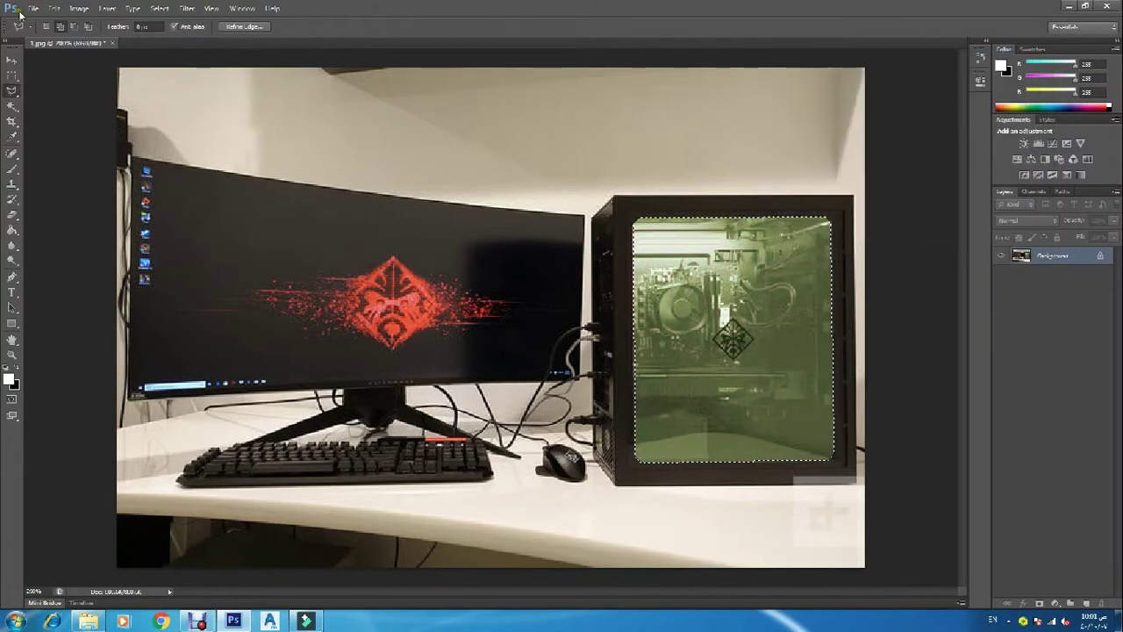
Step: Save the olive version as JPEG 2.jpg at maximum quality
left_click(30, 8)
left_click(48, 148)
type("2")
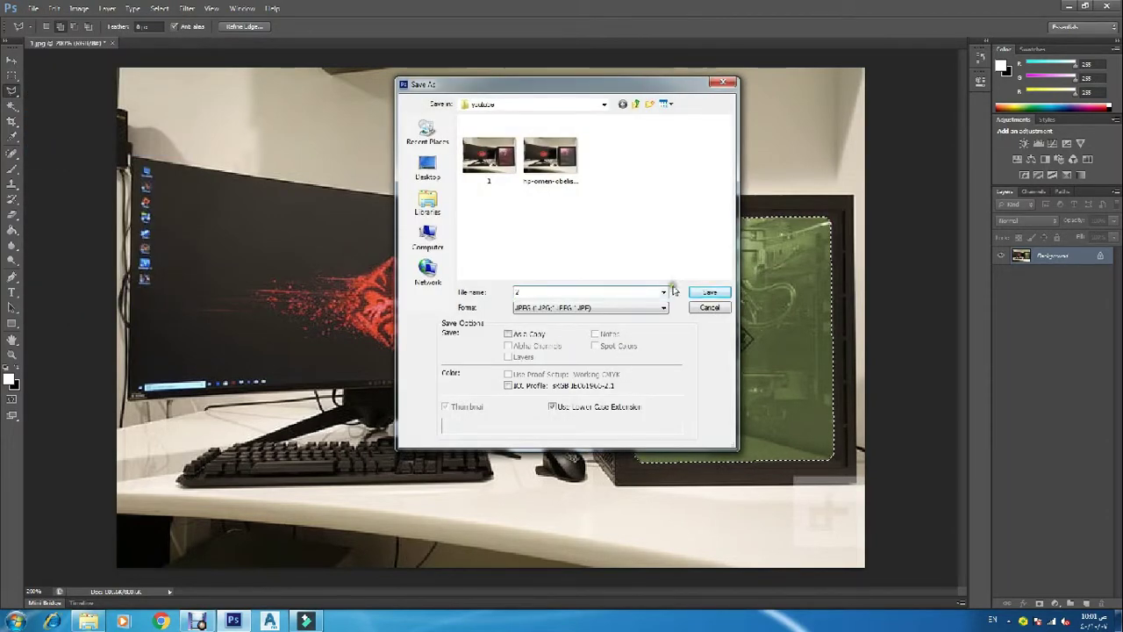
left_click(707, 292)
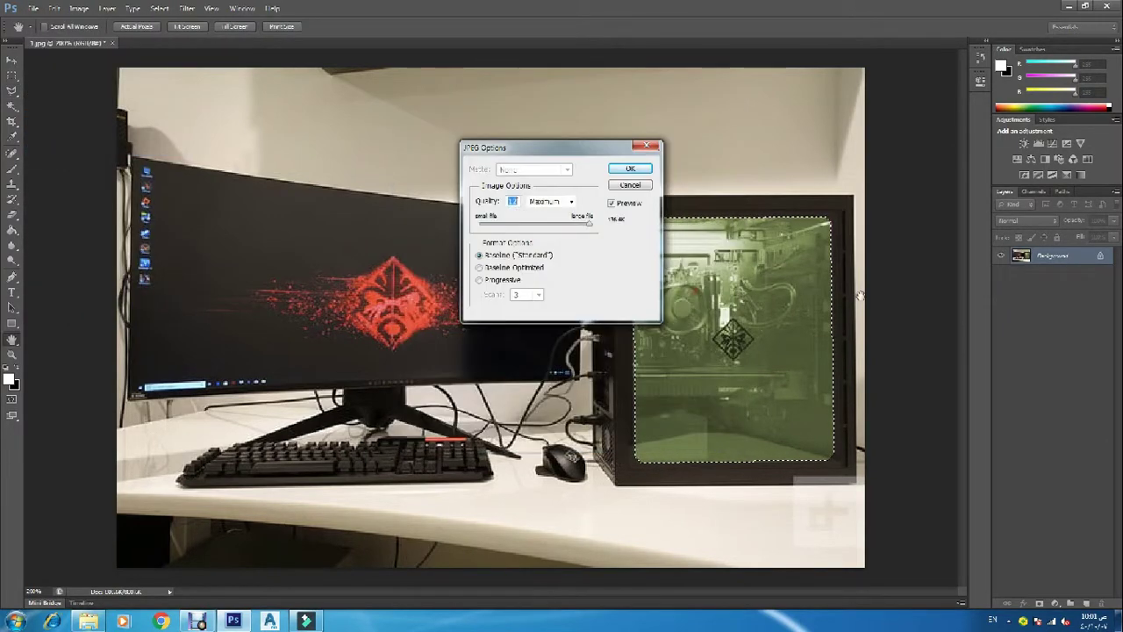
left_click(621, 168)
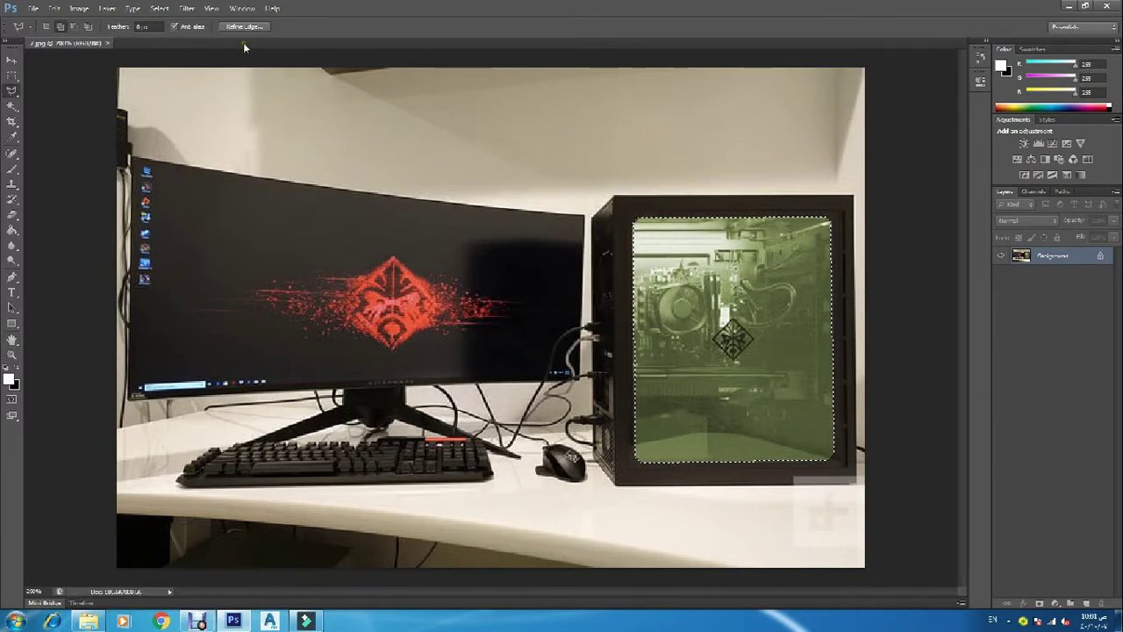
Step: Colorize the glass panel a brighter green by moving the Hue further
key("ctrl+u")
left_click(998, 204)
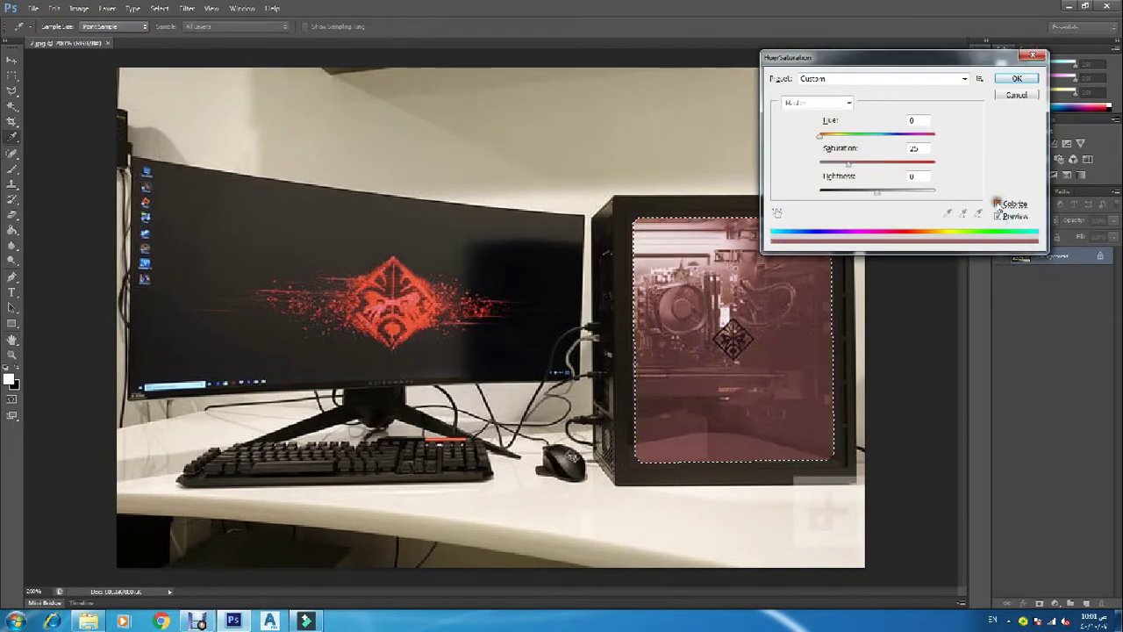
left_click_drag(822, 135, 856, 136)
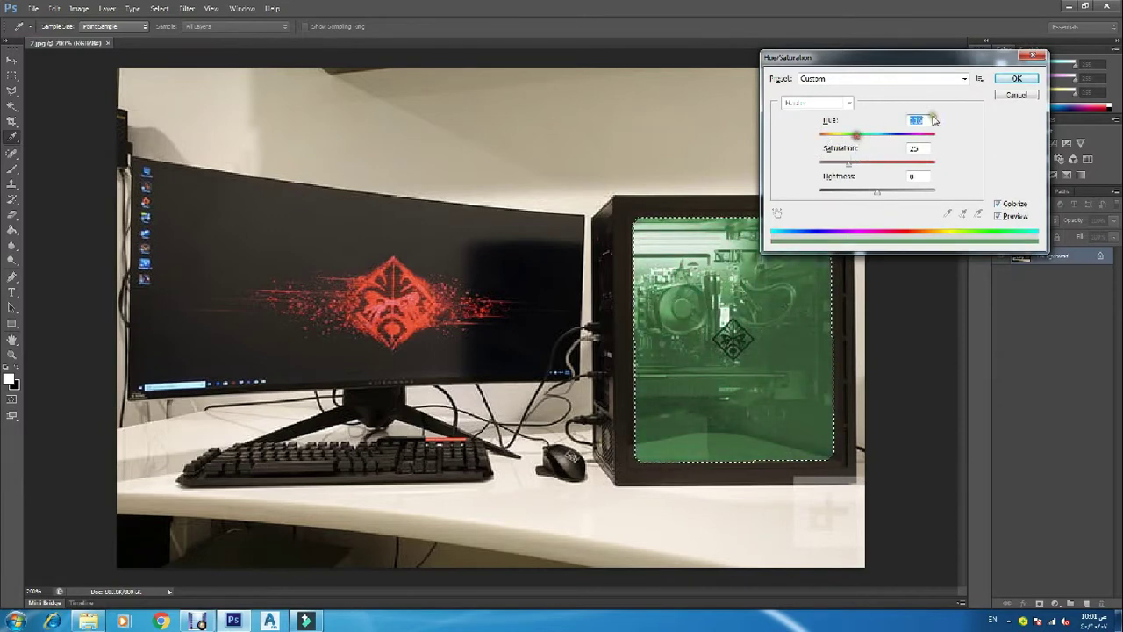
left_click(1016, 78)
Step: Save the green version as a third maximum-quality JPEG
left_click(32, 9)
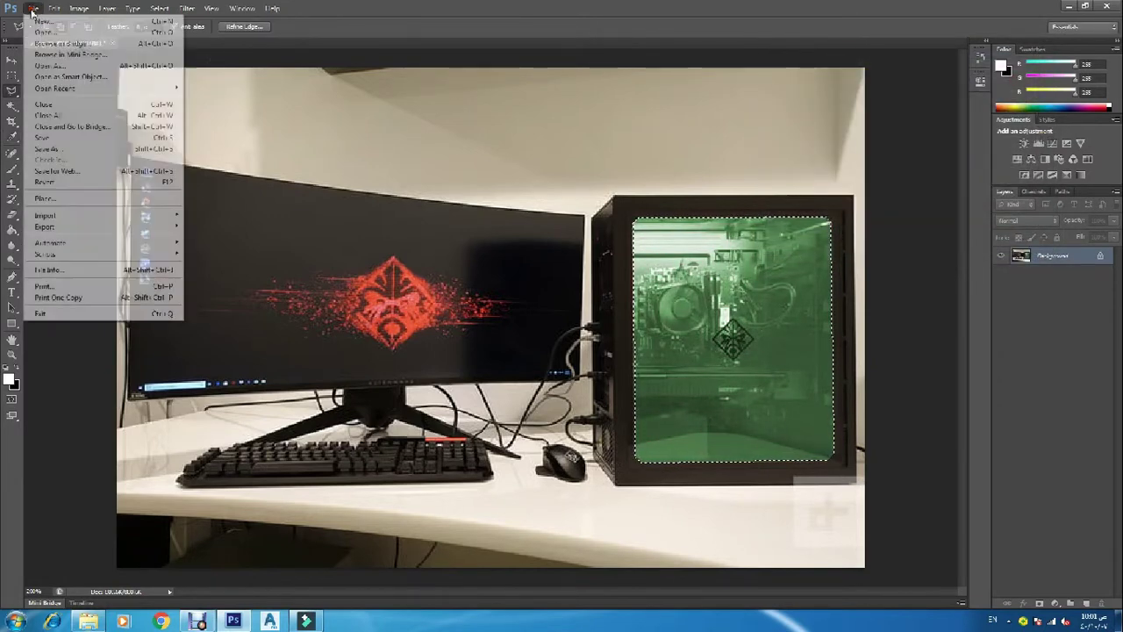
left_click(46, 148)
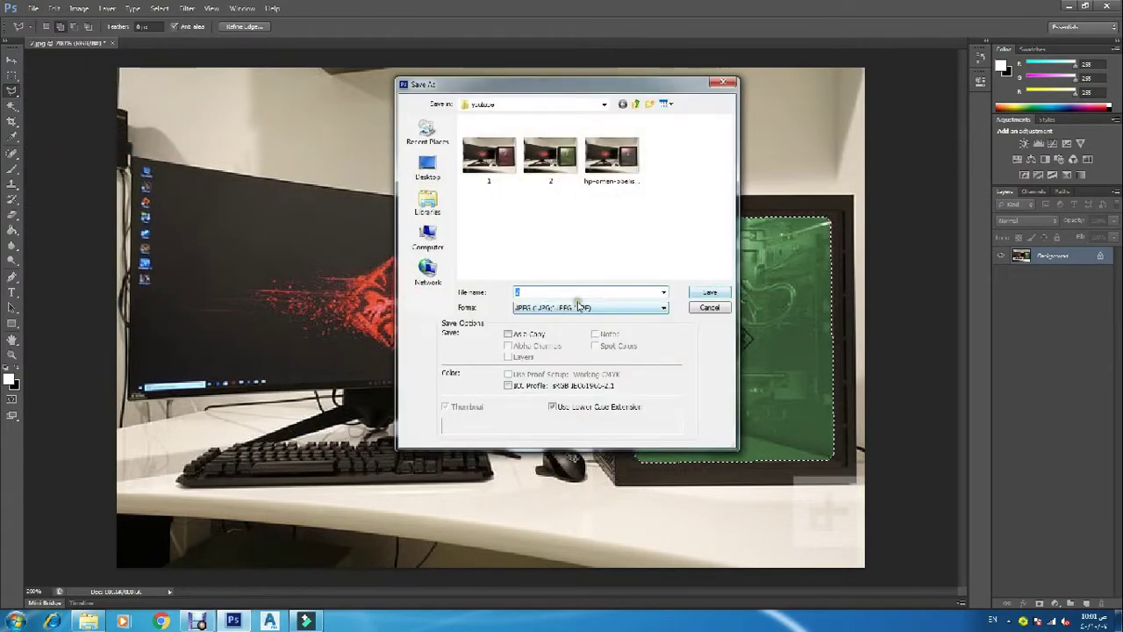
left_click(708, 293)
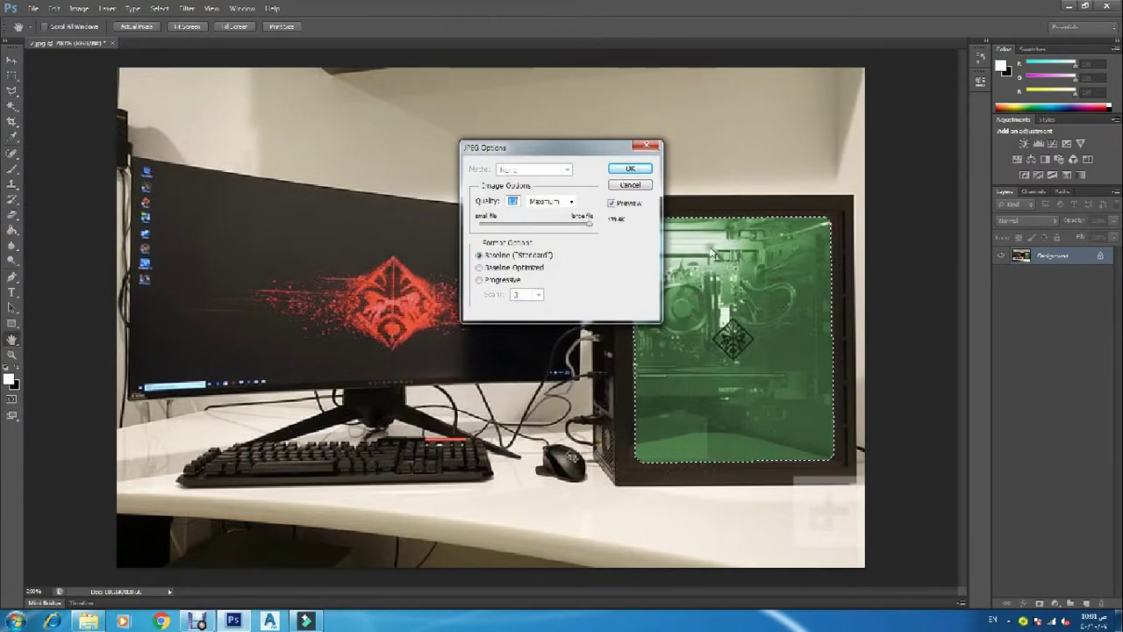
left_click(631, 169)
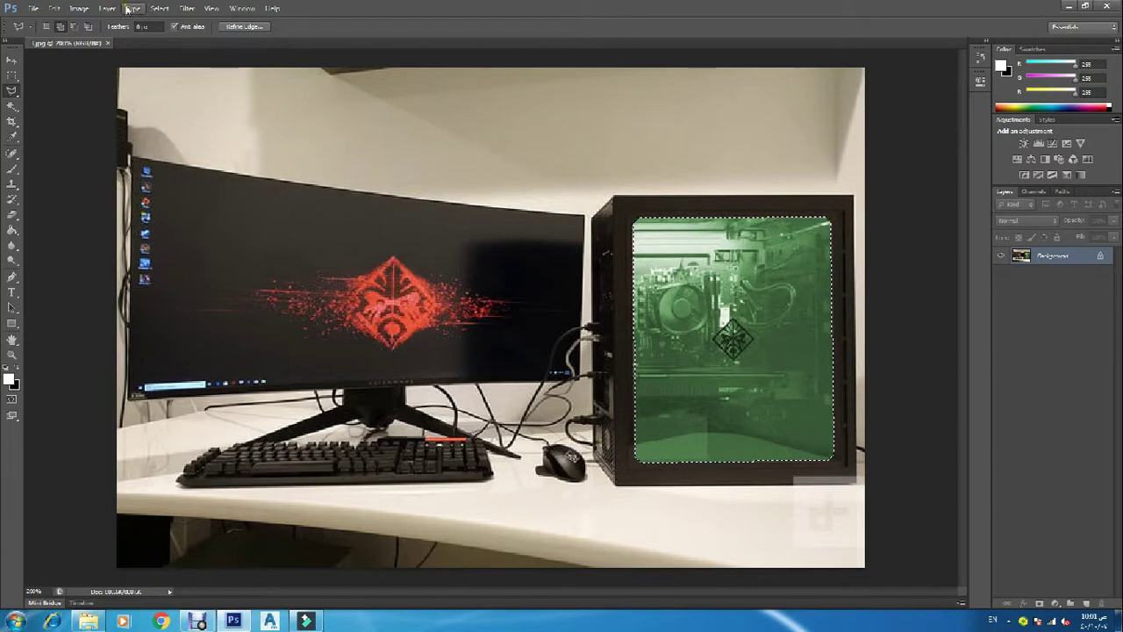
key("ctrl+u")
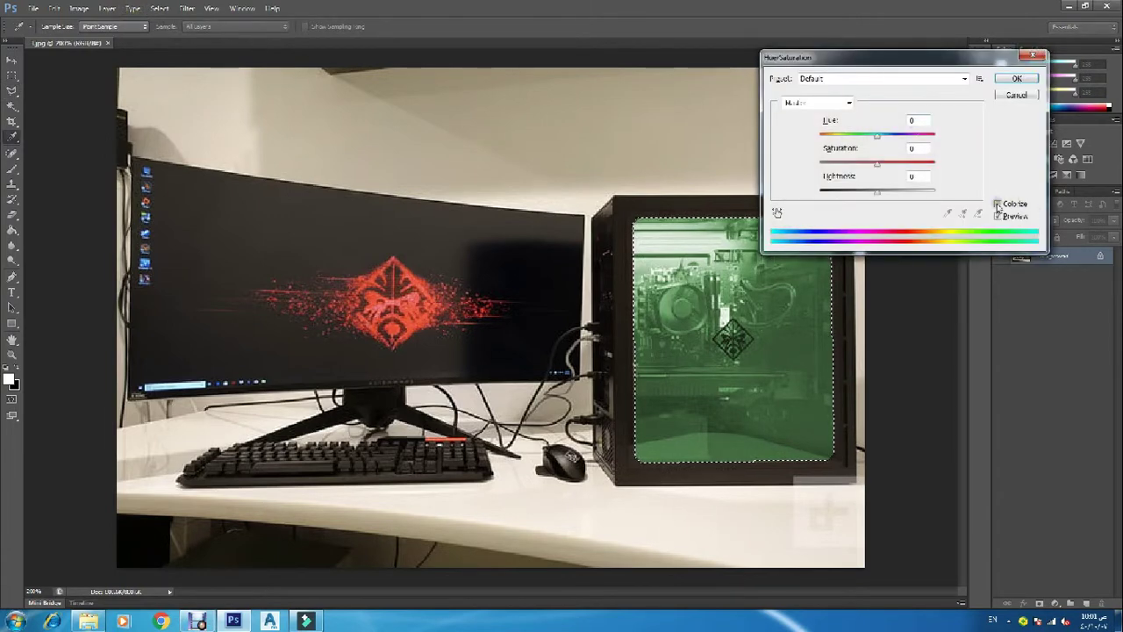
Step: Colorize the glass panel teal-green with Hue around 155 and higher saturation
left_click(997, 204)
mouse_move(848, 137)
left_mouse_down()
mouse_move(869, 138)
mouse_move(869, 164)
left_mouse_up()
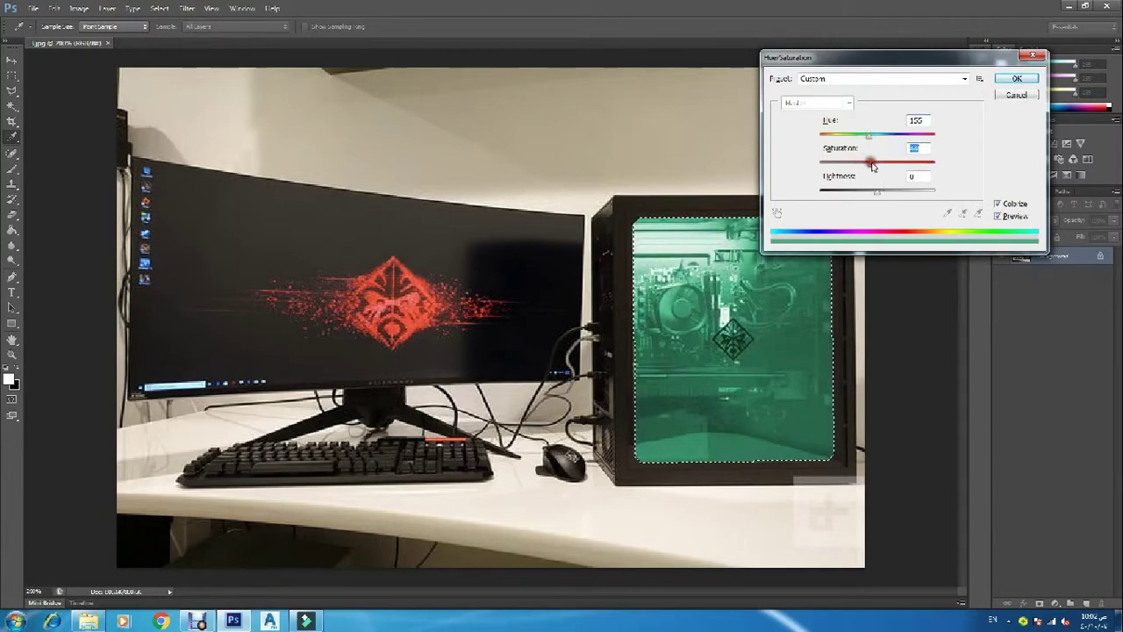
left_click(1015, 80)
Step: Save the teal version as JPEG 4.jpg at maximum quality
left_click(34, 8)
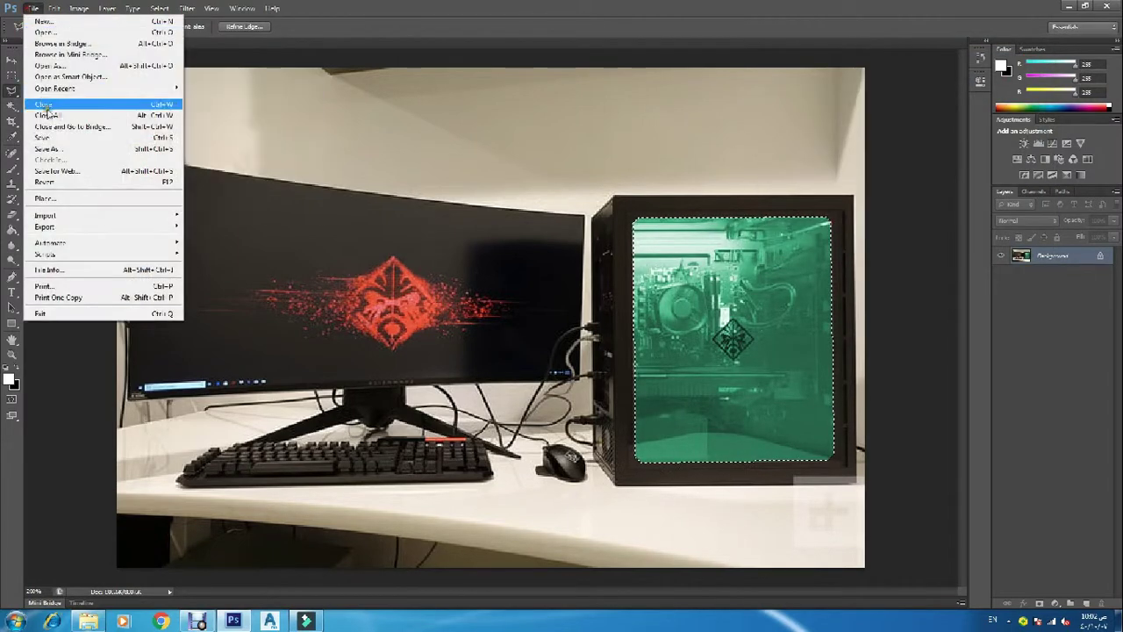
left_click(58, 151)
type("4")
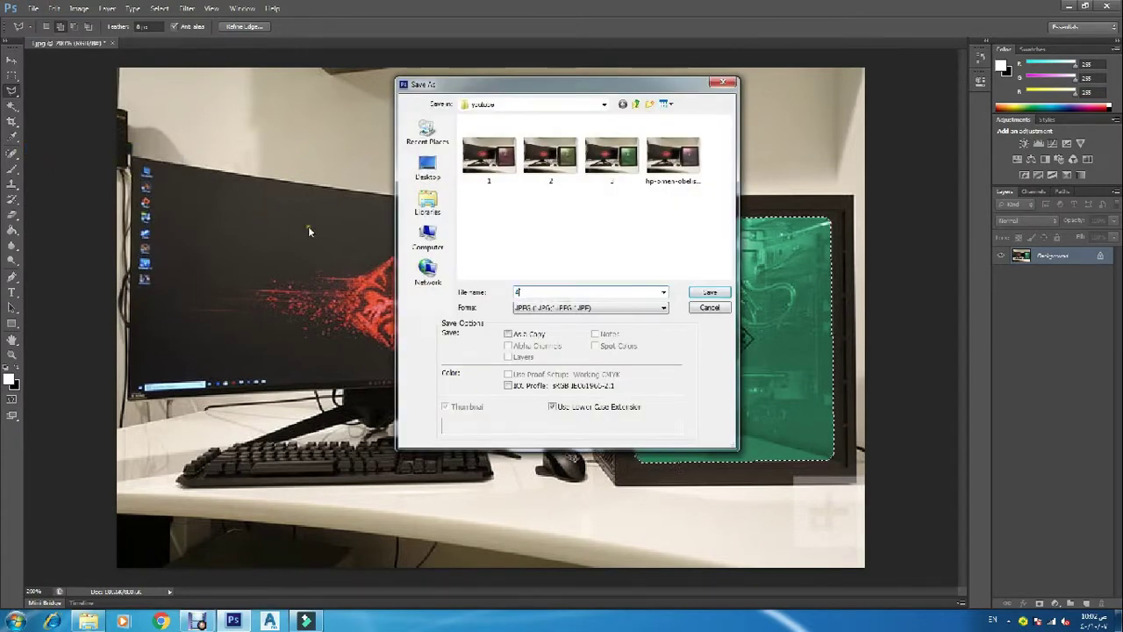
left_click(710, 294)
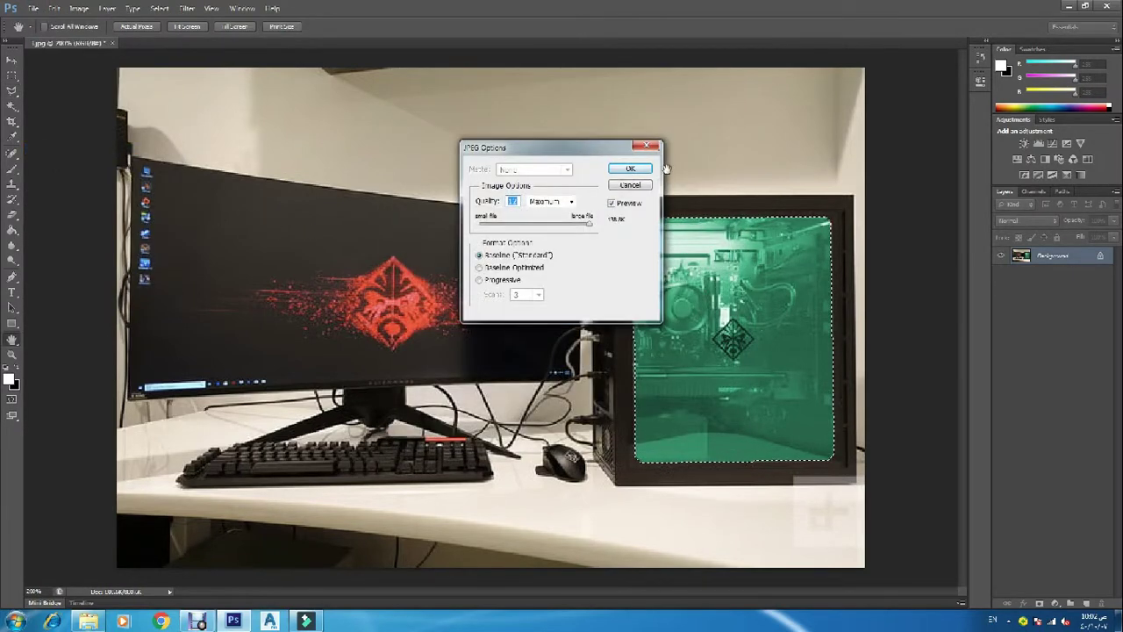
left_click(630, 169)
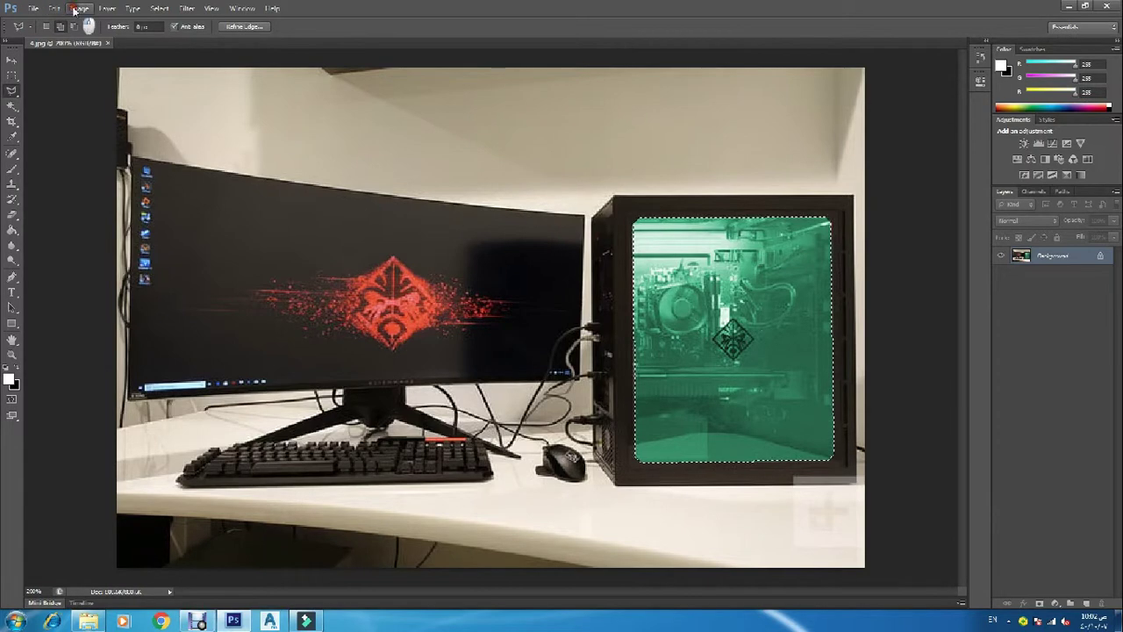
Step: Colorize the glass panel blue with Hue set to 240
left_click(76, 10)
left_click(525, 18)
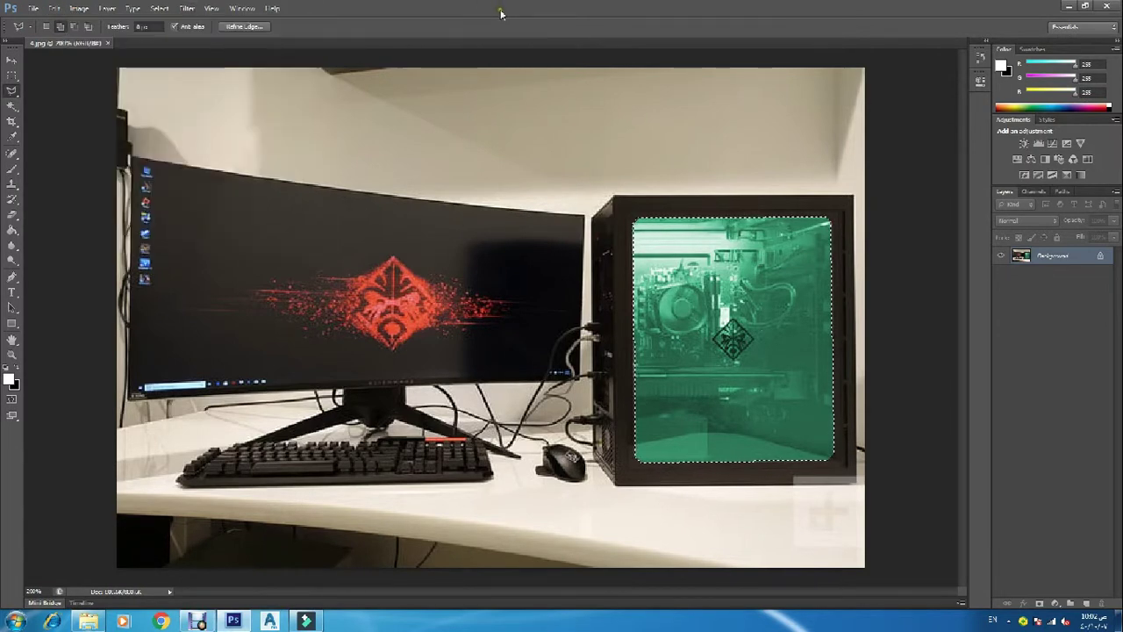
key("ctrl+u")
left_click(999, 204)
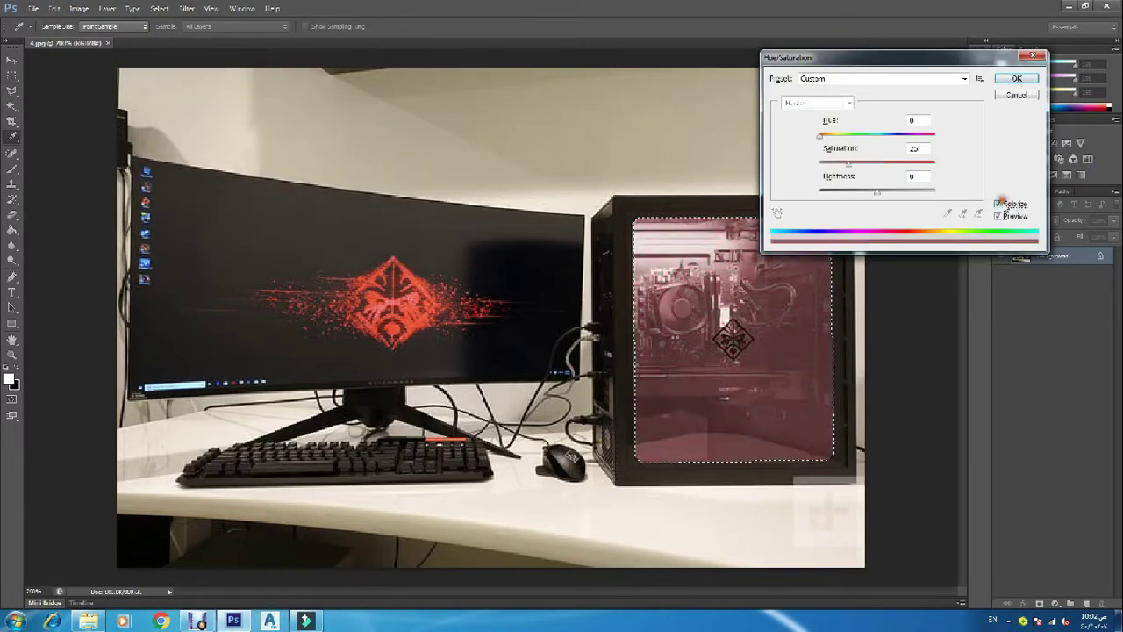
left_click(896, 134)
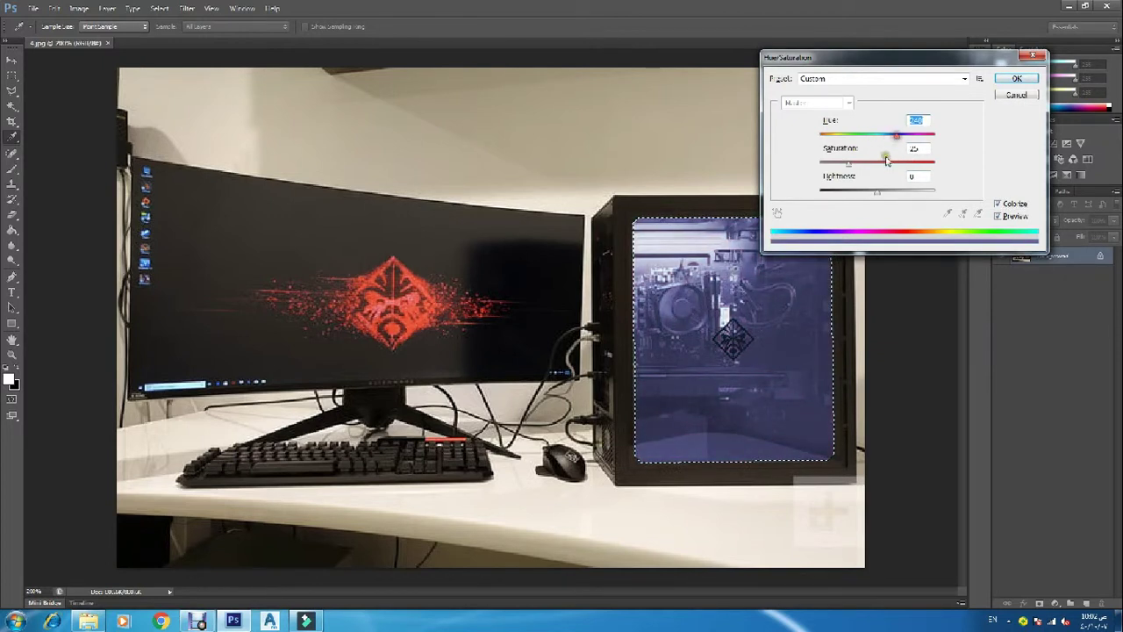
left_click(1015, 79)
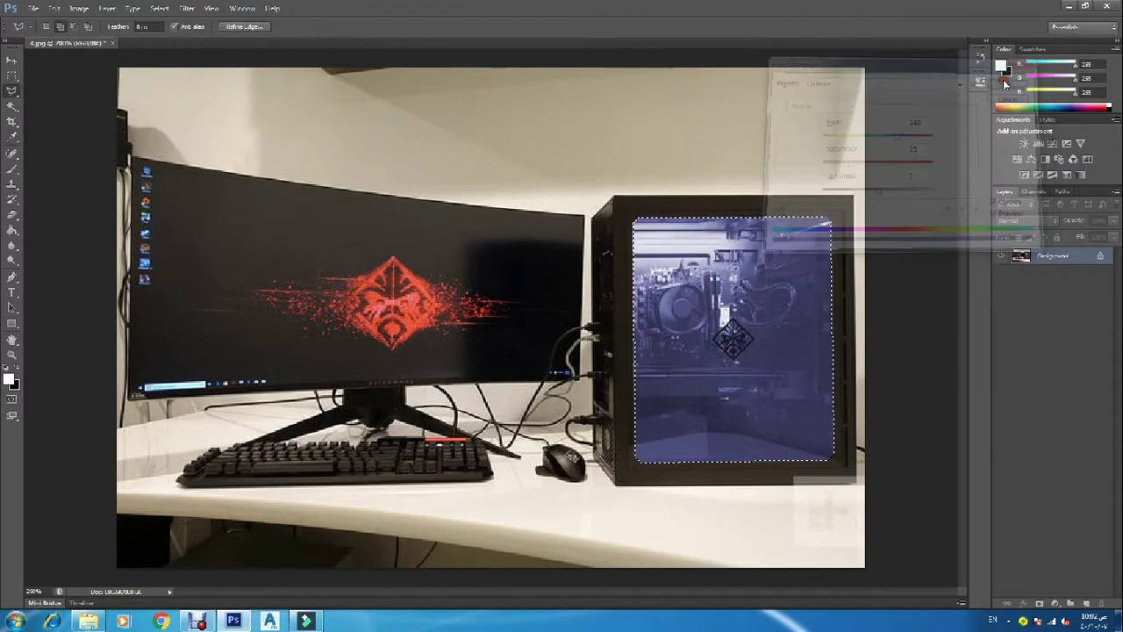
Step: Save the blue version as JPEG 5 at maximum quality
left_click(33, 8)
left_click(51, 149)
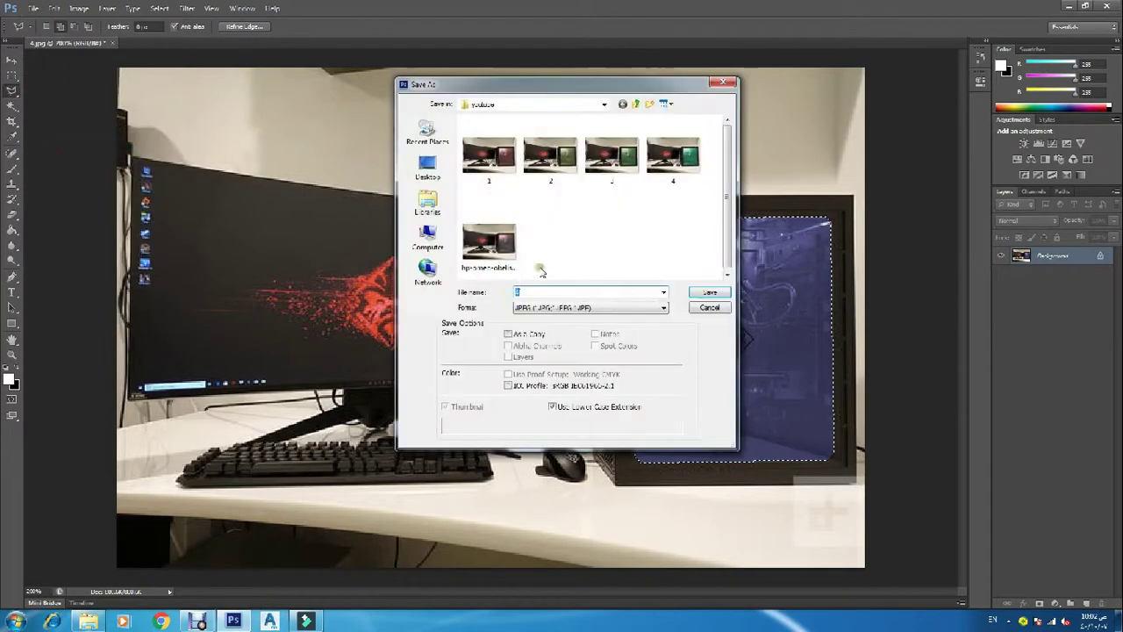
type("5")
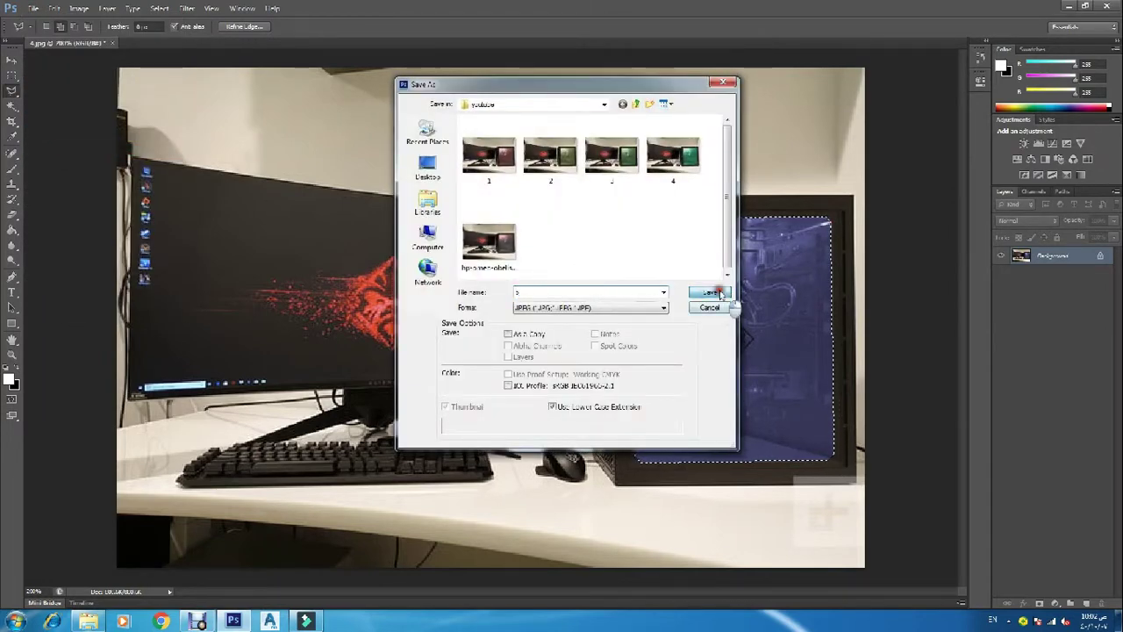
left_click(710, 292)
left_click(631, 168)
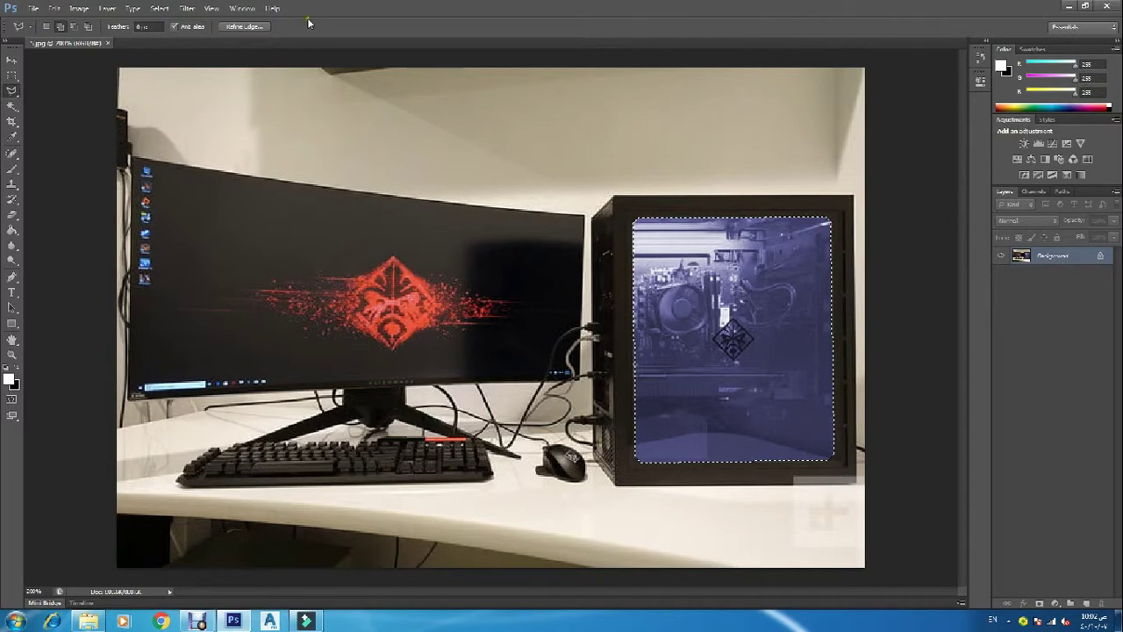
Step: Colorize the glass panel a strong bright red with boosted saturation
key("i")
key("ctrl+u")
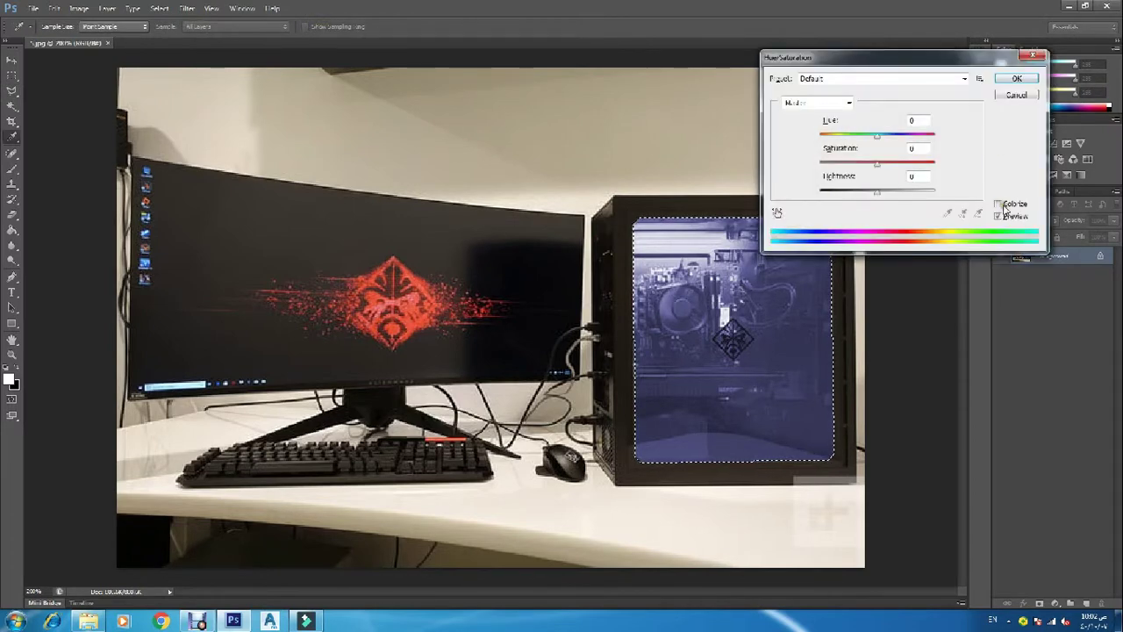
left_click(998, 203)
left_click(893, 163)
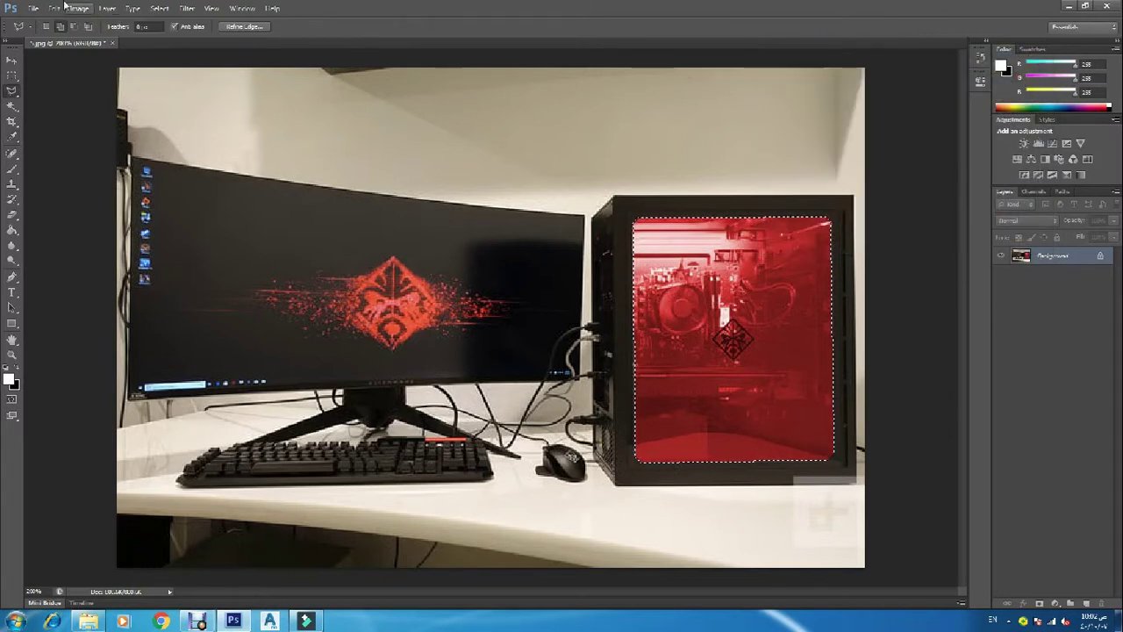
Step: Save the bright red version as a sixth maximum-quality JPEG
left_click(34, 8)
left_click(51, 150)
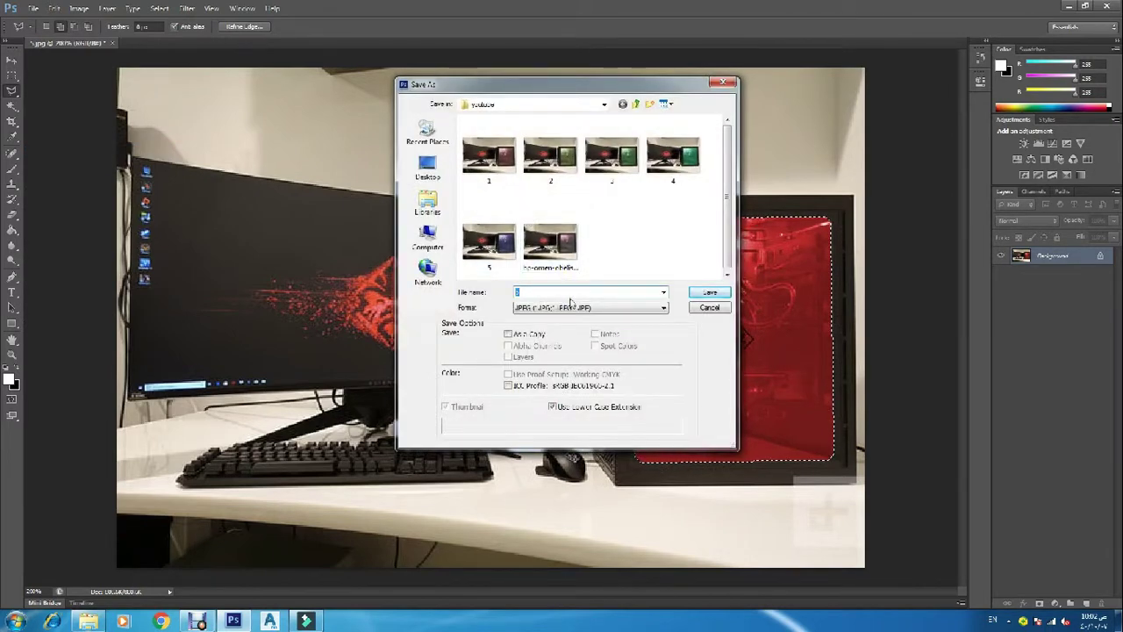
left_click(709, 292)
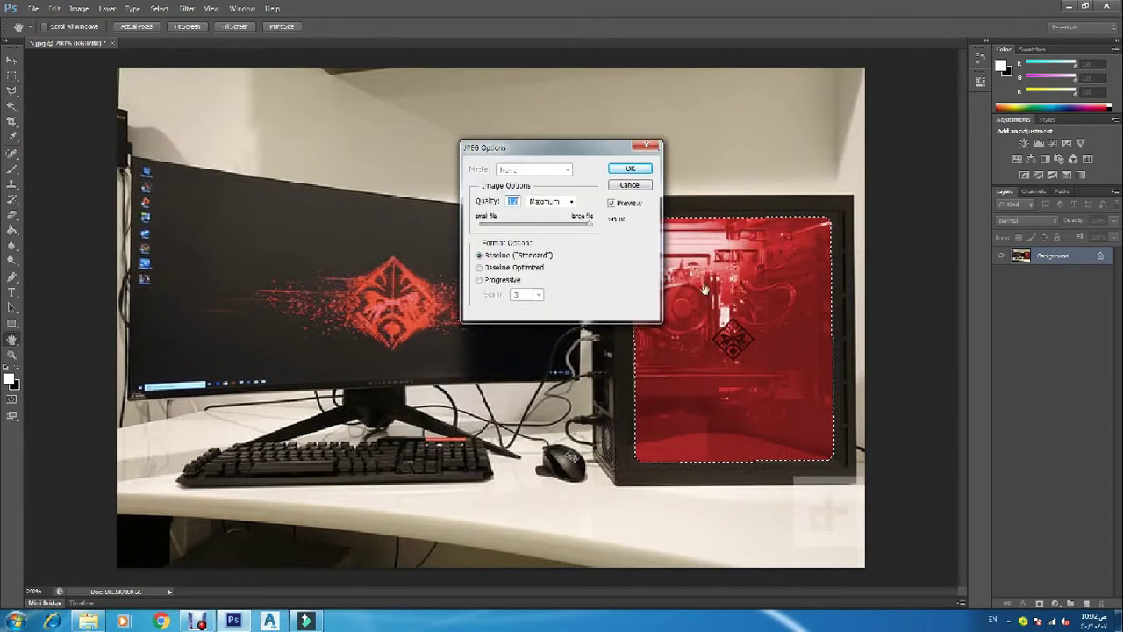
left_click(631, 168)
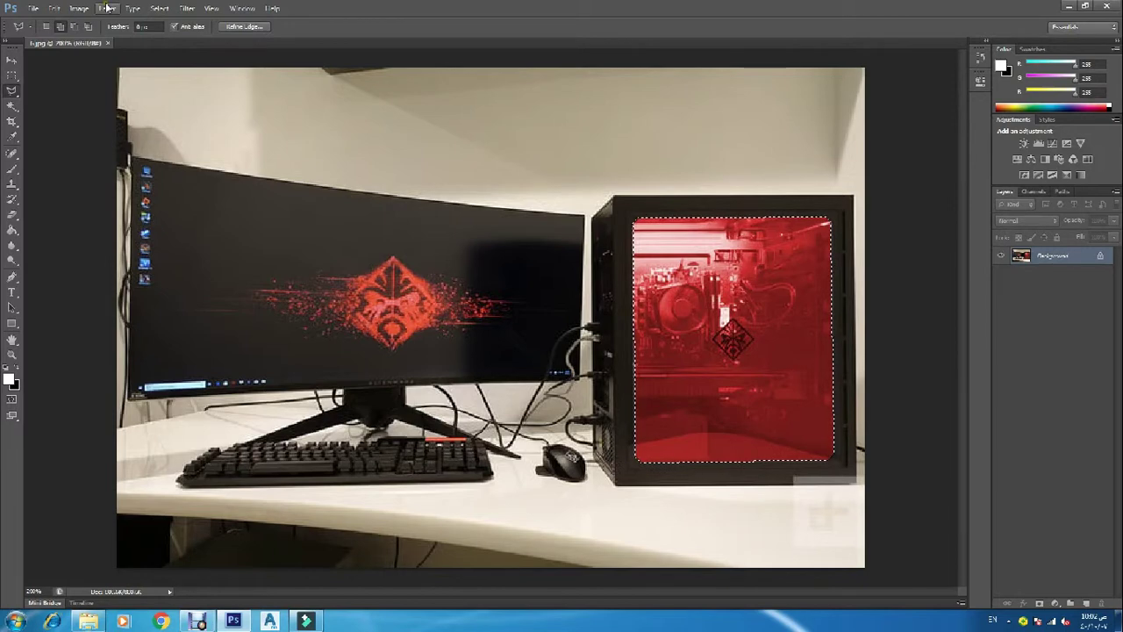
Step: Turn the glass panel neutral grey by removing saturation and adjusting lightness
key("ctrl+u")
left_click(997, 205)
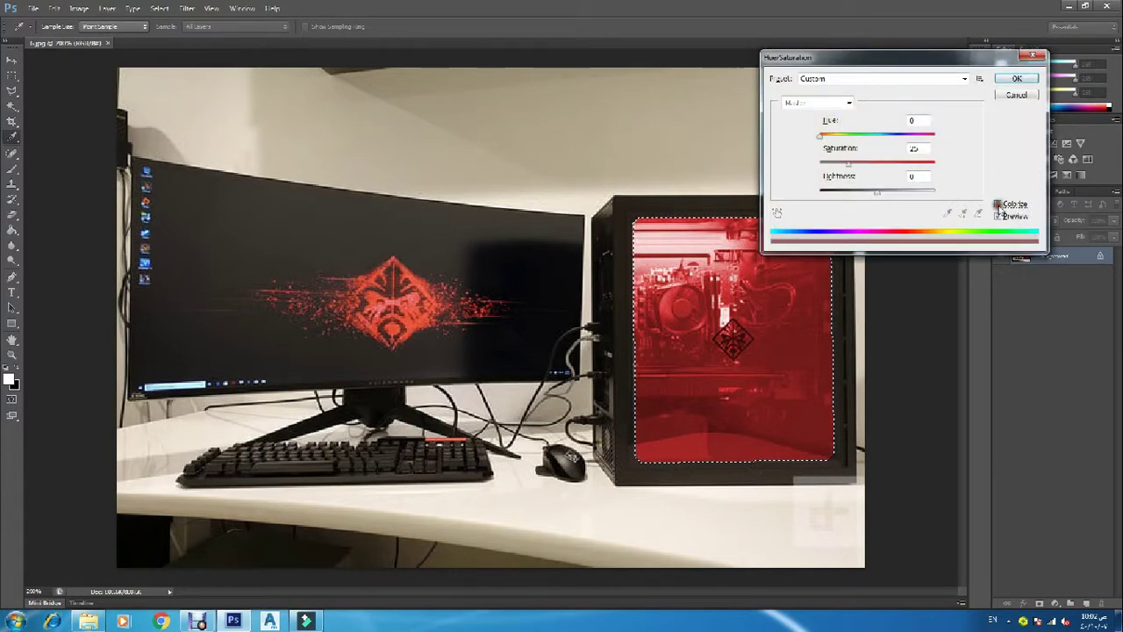
left_click_drag(848, 163, 771, 166)
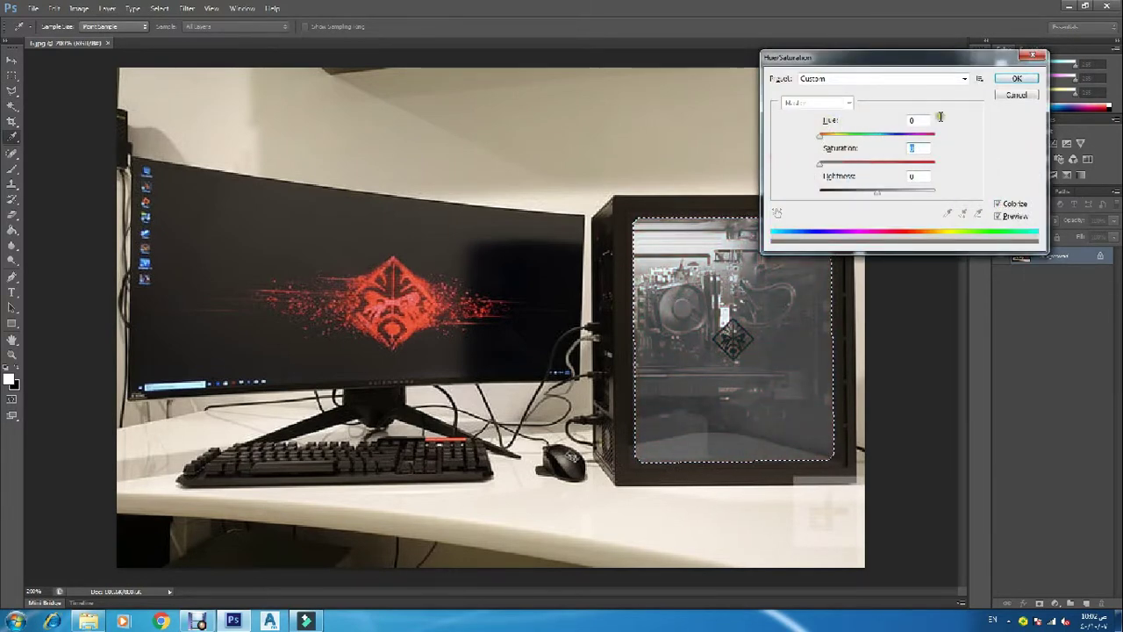
left_click_drag(880, 193, 872, 194)
left_click(1016, 78)
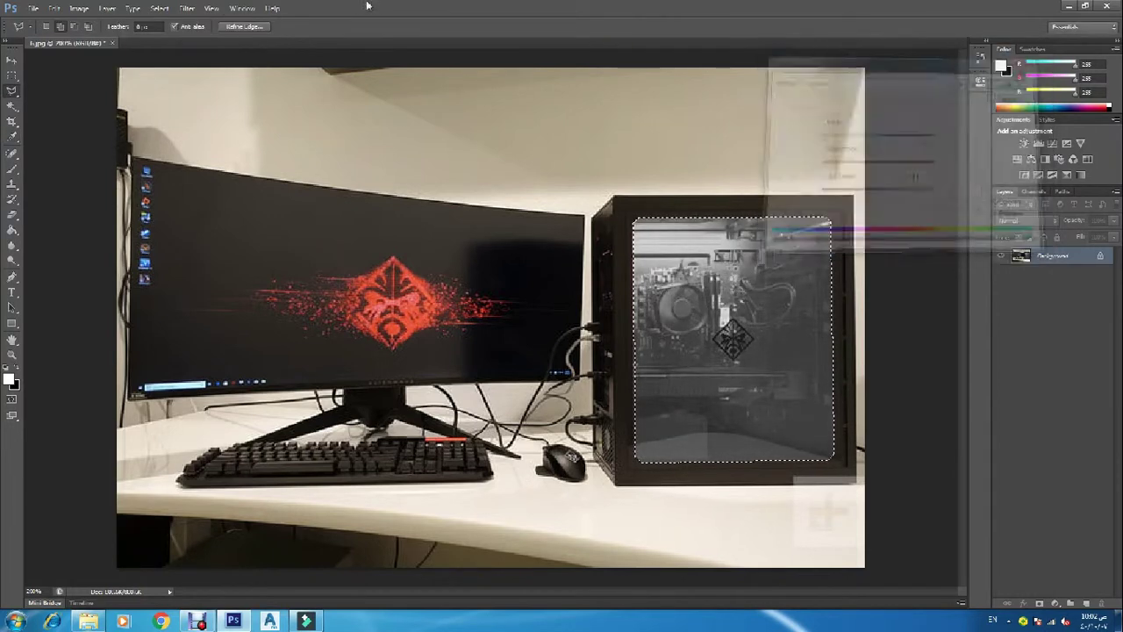
Step: Save the grey version as JPEG 7 at maximum quality
left_click(32, 9)
left_click(48, 148)
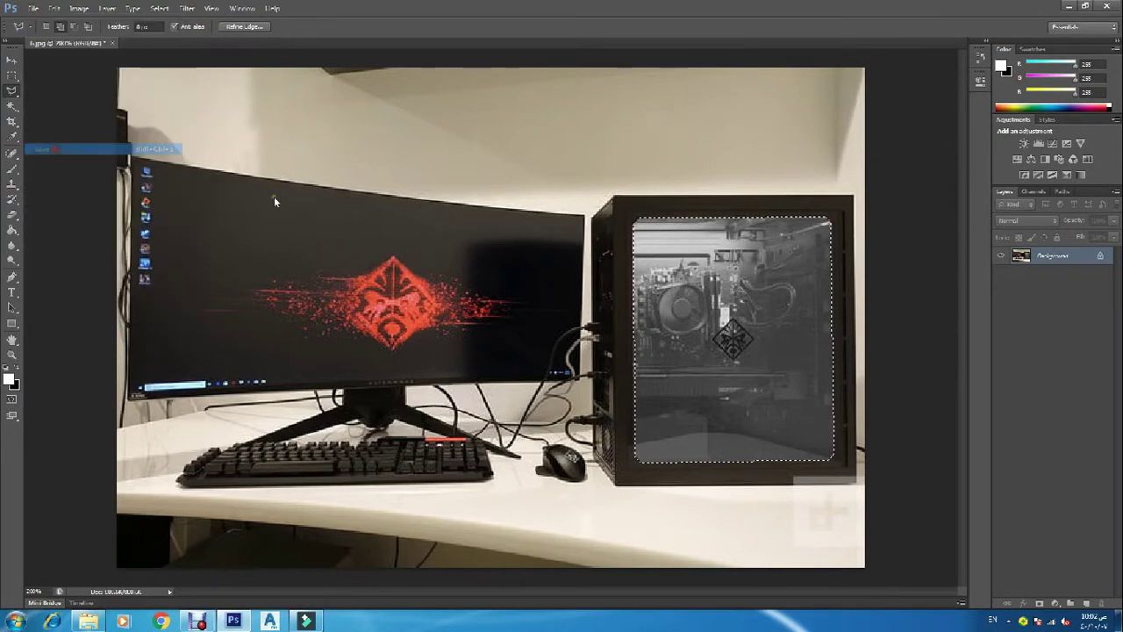
type("7")
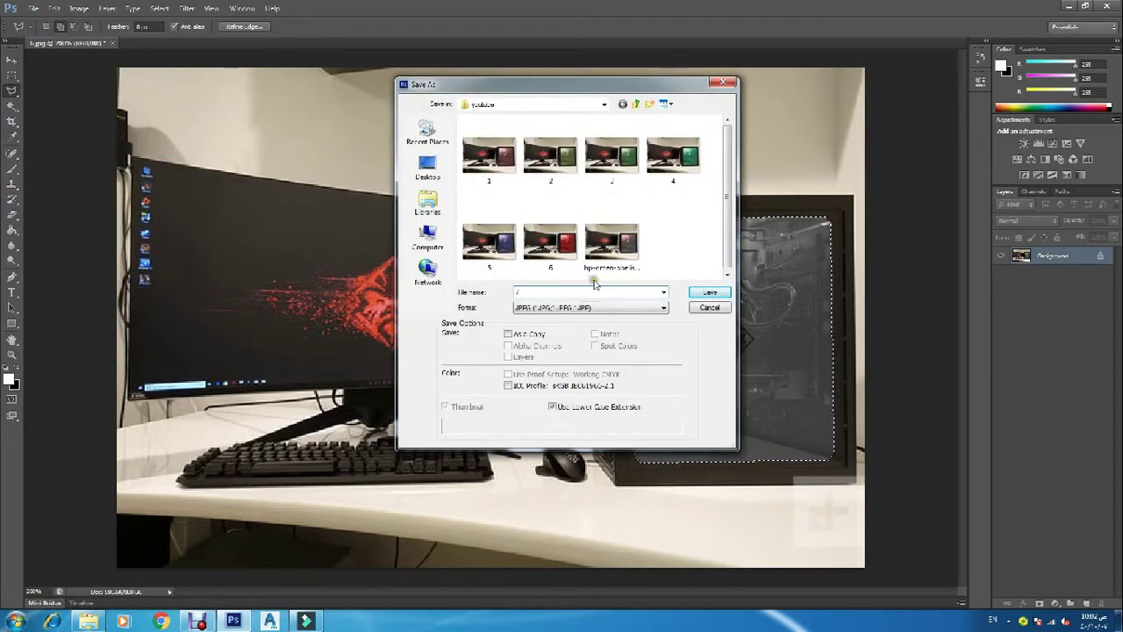
left_click(710, 292)
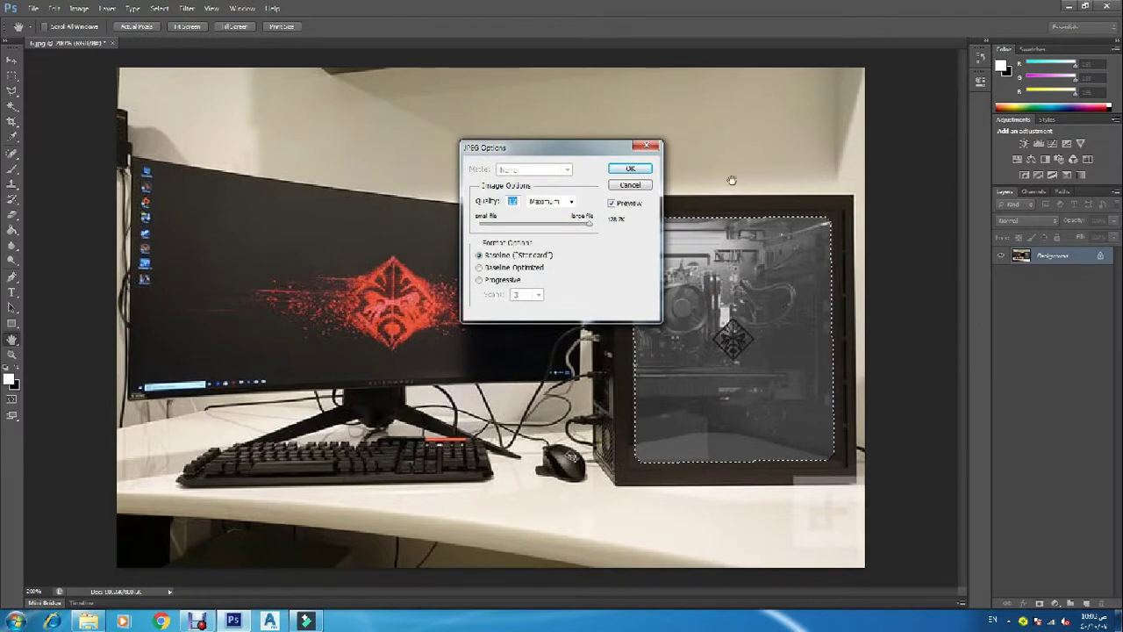
left_click(630, 168)
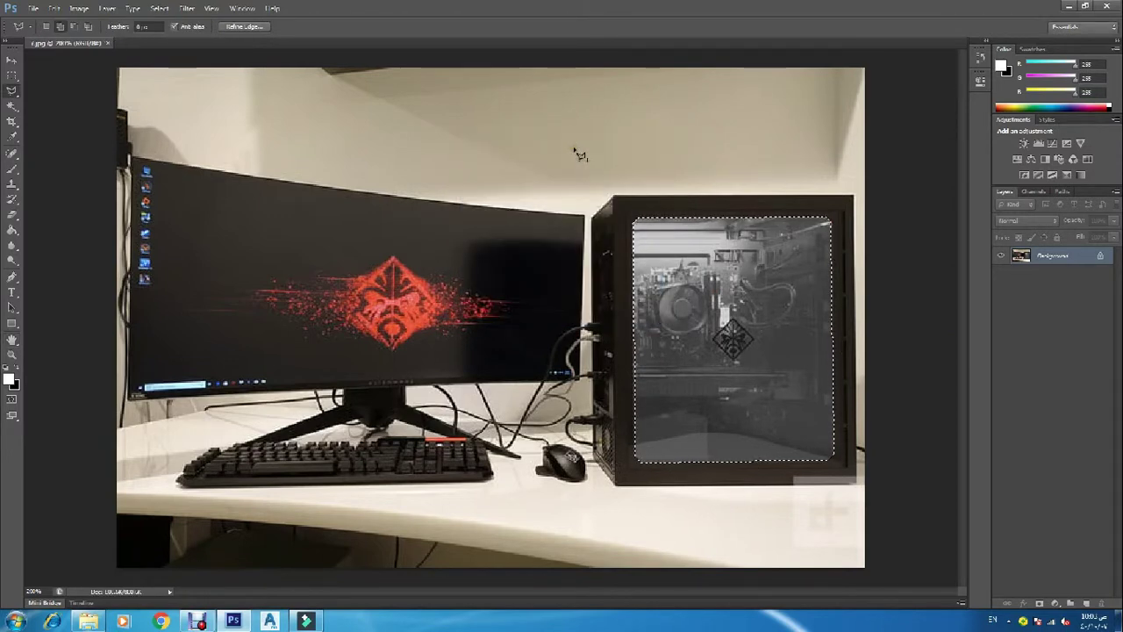
key("ctrl+u")
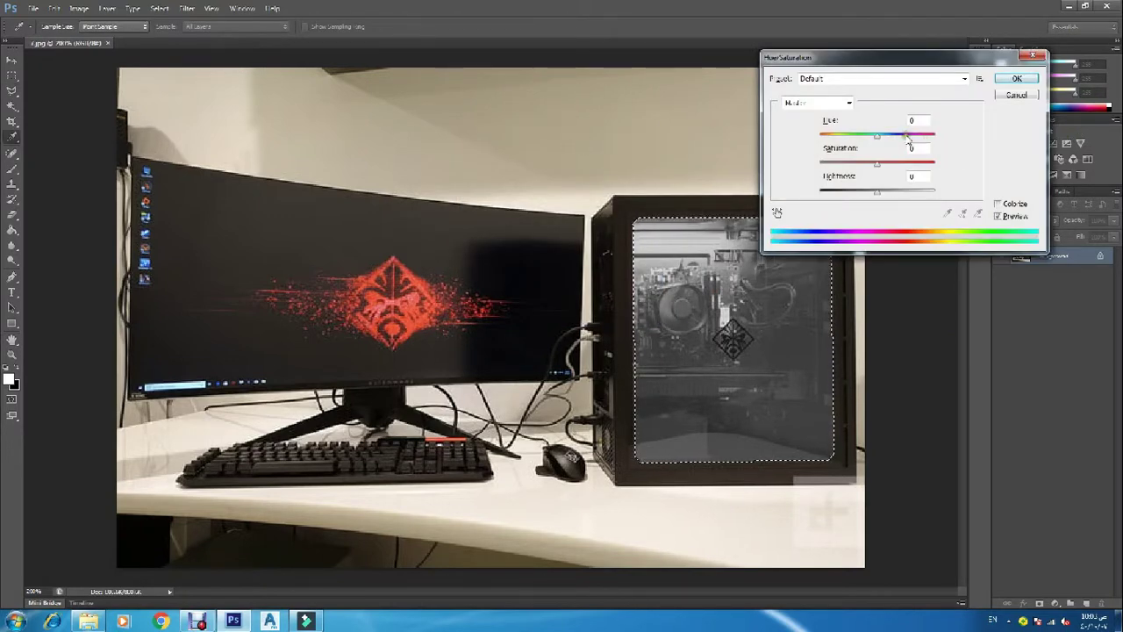
Step: Colorize the glass panel deep purple by adjusting Hue and raising Saturation
left_click(912, 134)
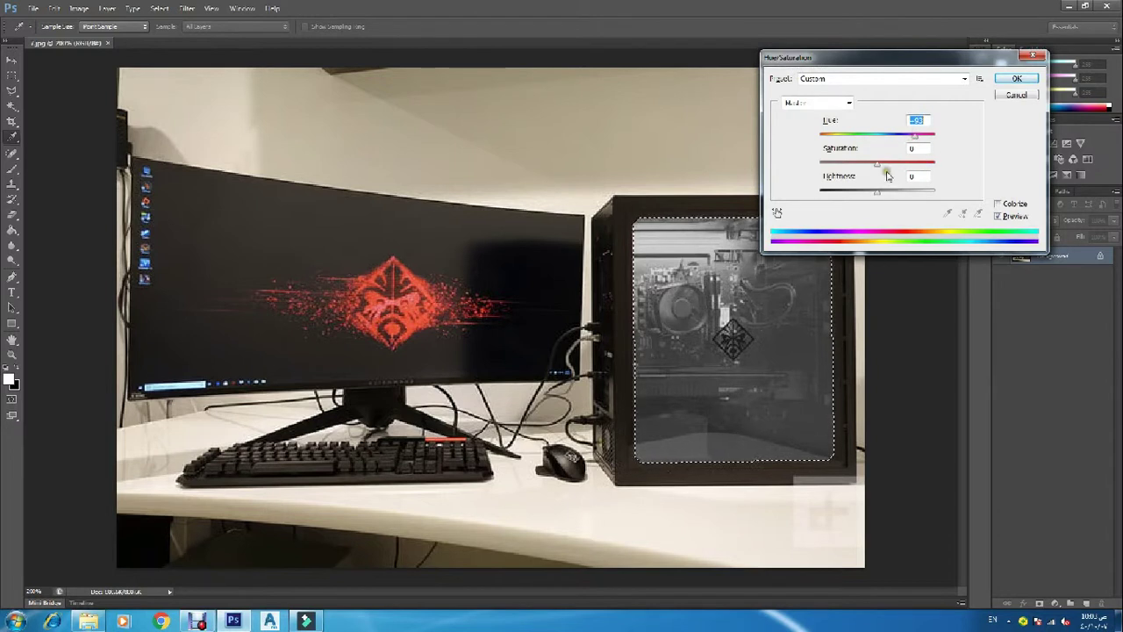
left_click(998, 204)
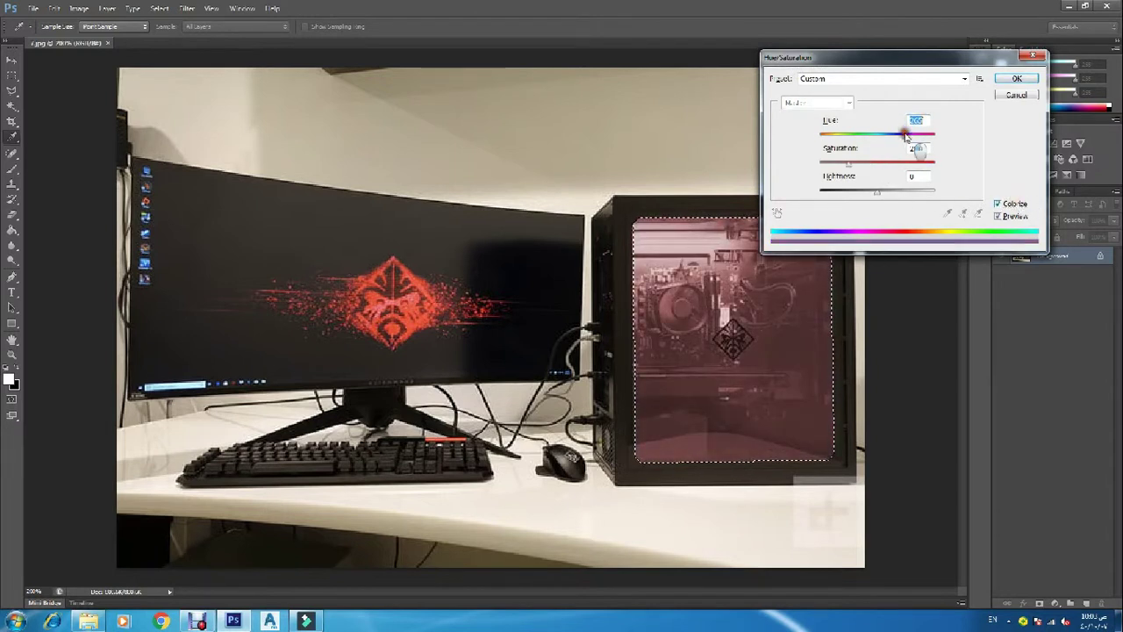
left_click(875, 163)
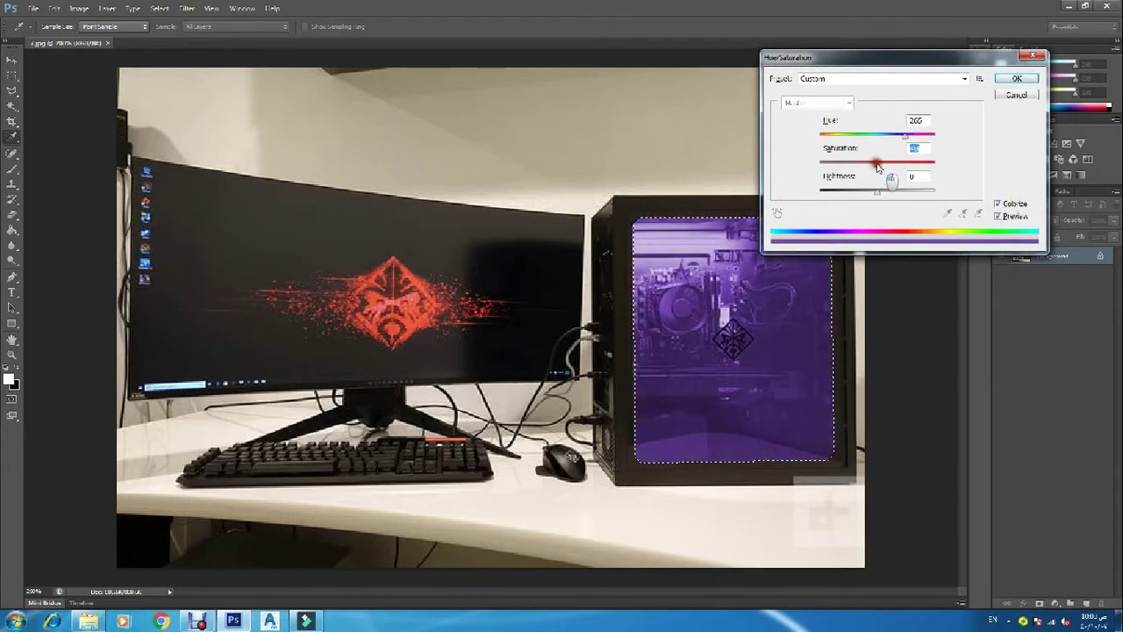
left_click(1019, 79)
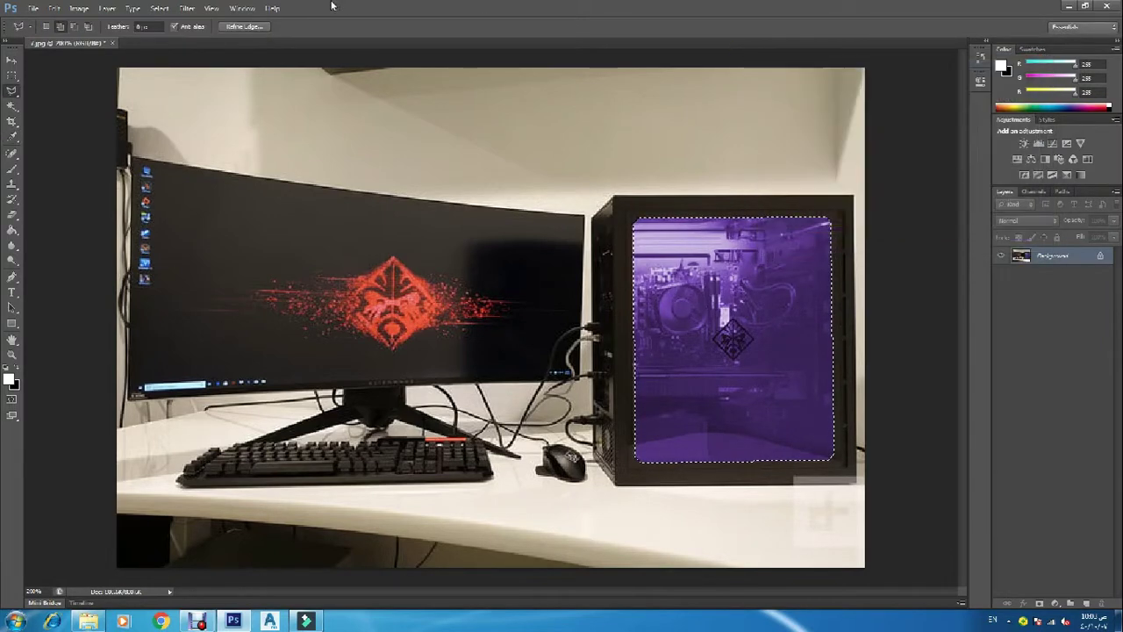
Step: Save the purple version as a new JPEG at maximum quality 12
left_click(33, 8)
left_click(26, 144)
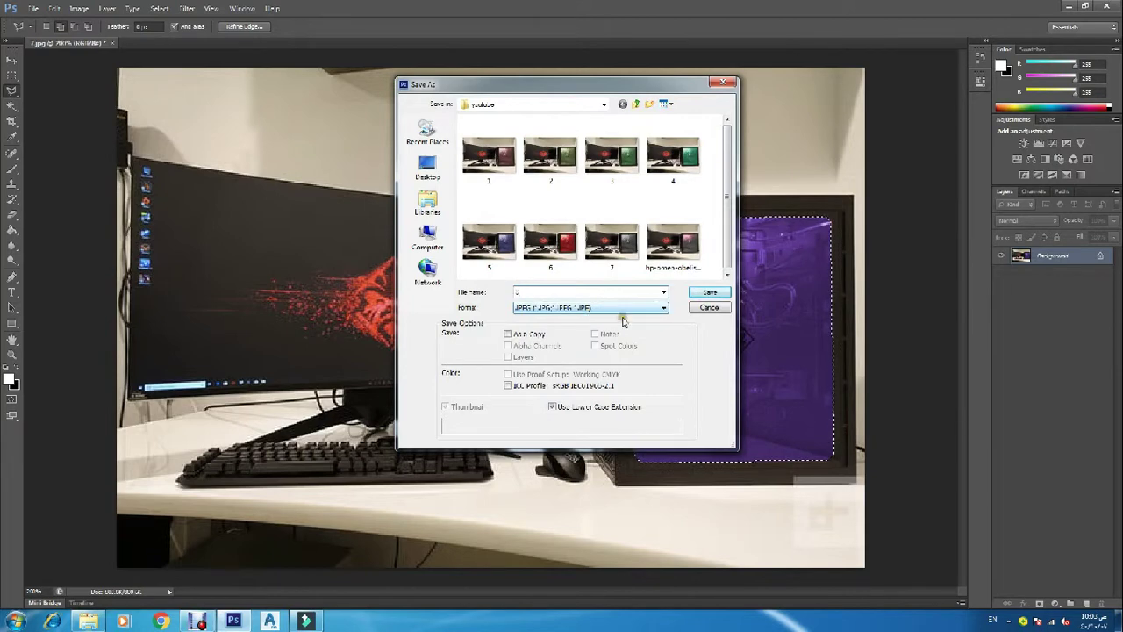
left_click(702, 292)
left_click(621, 170)
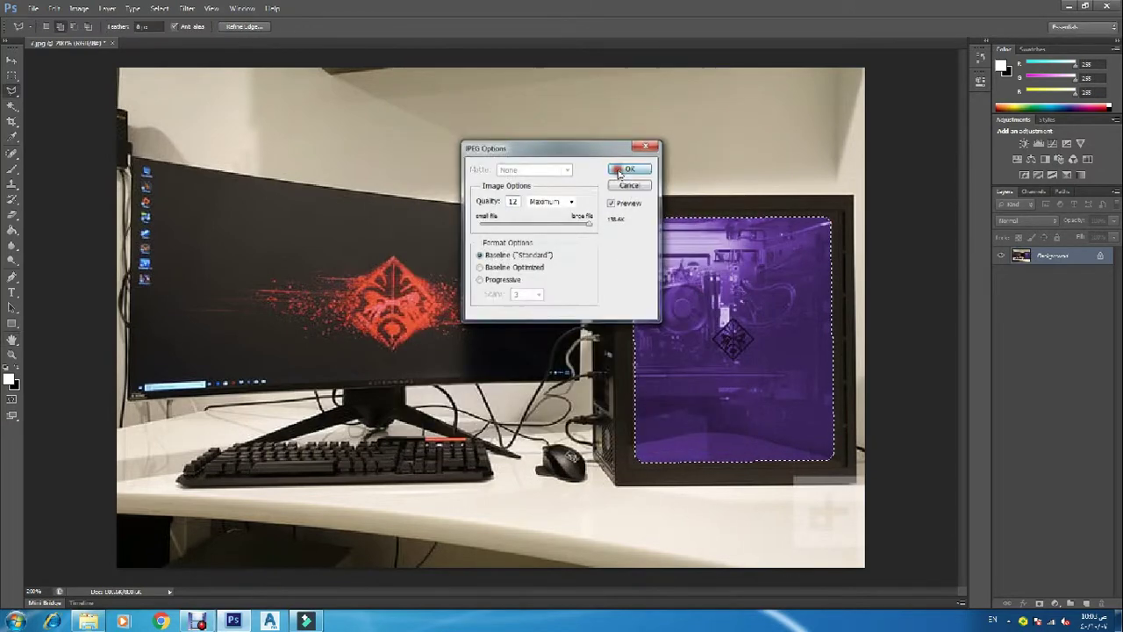
Step: Colorize the glass panel magenta-pink with Hue near 345 and higher Saturation
key("ctrl+u")
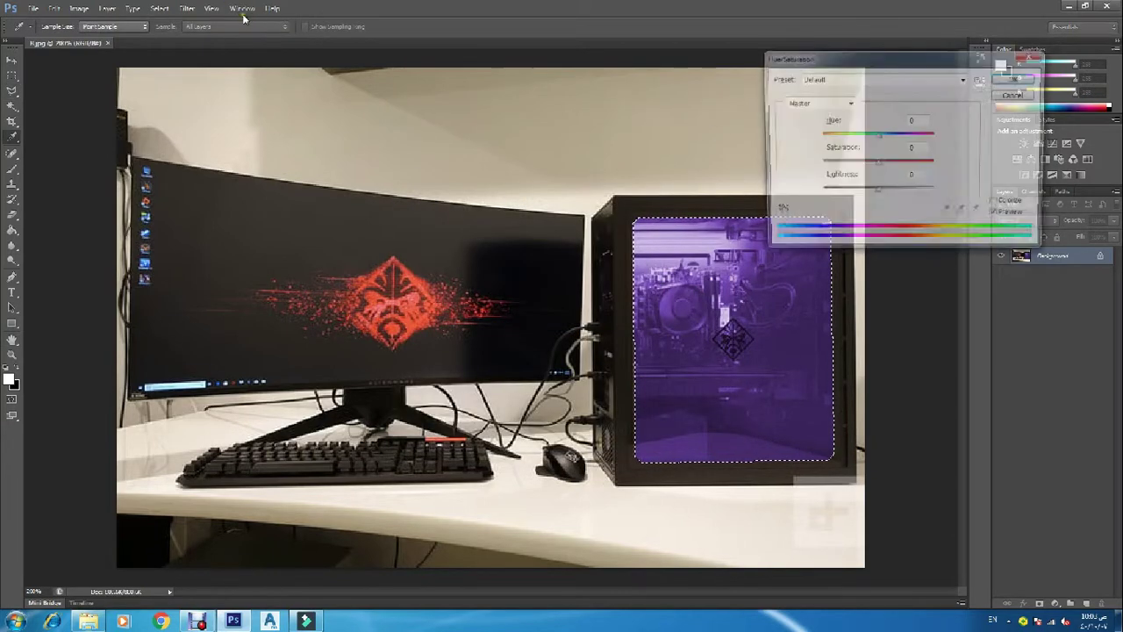
left_click(998, 204)
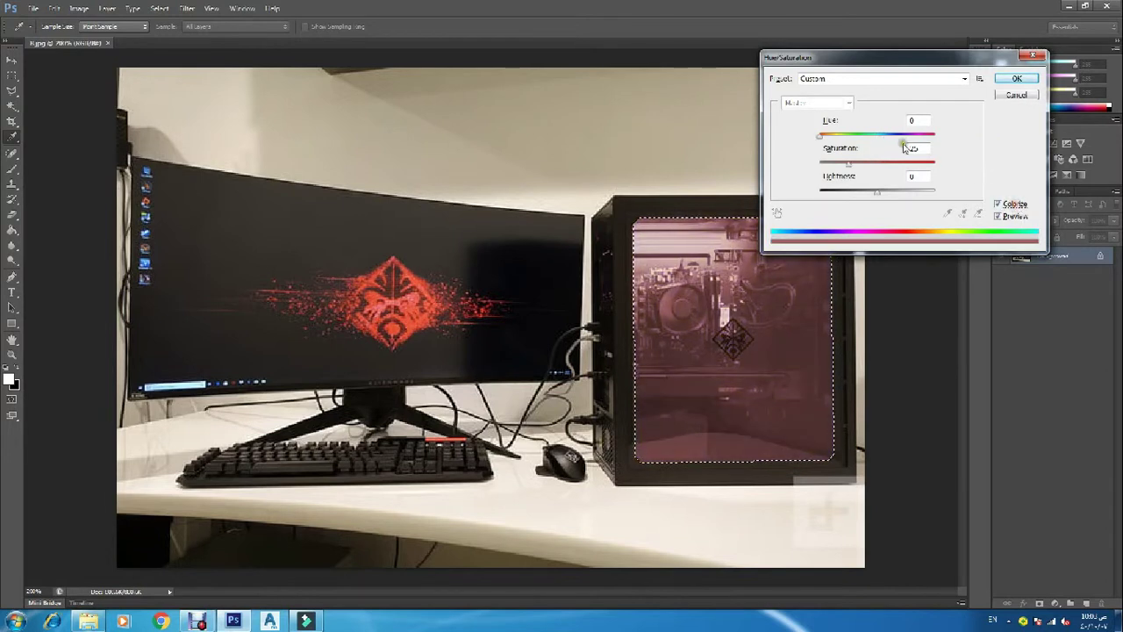
left_click_drag(903, 134, 930, 134)
left_click_drag(847, 164, 897, 163)
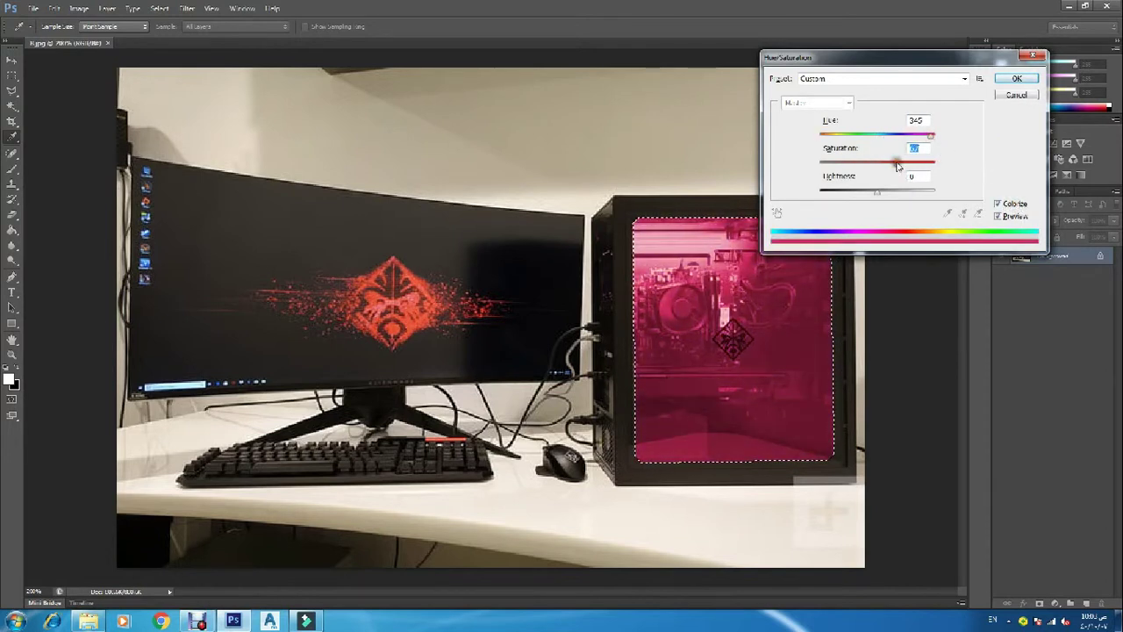
left_click(1022, 78)
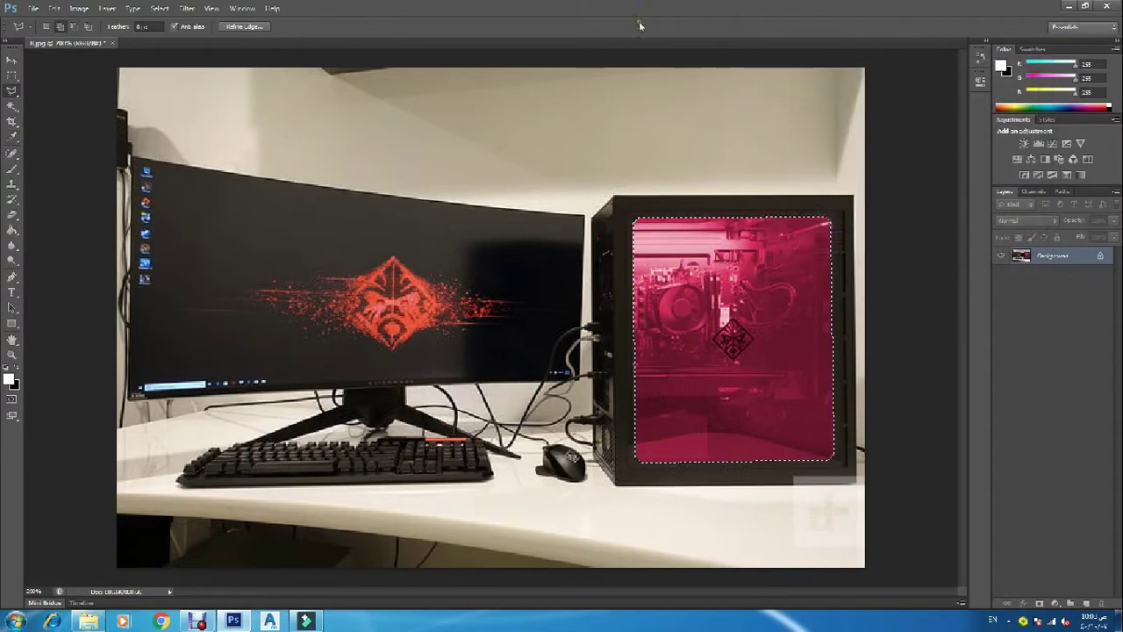
Step: Save the pink version as a maximum-quality JPEG and close the photo
left_click(33, 8)
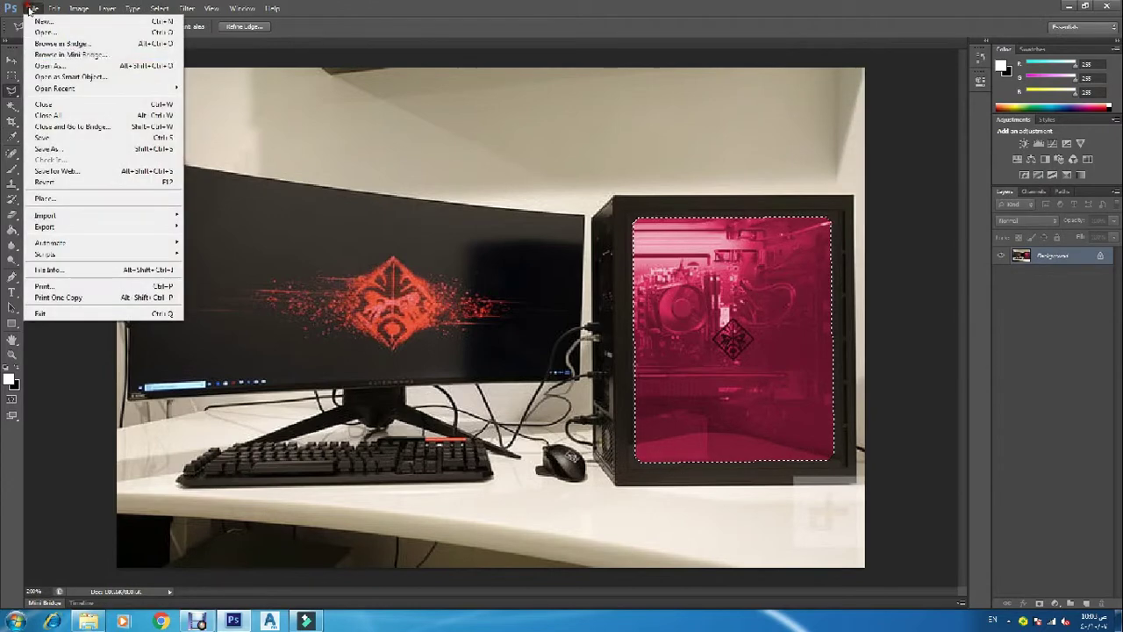
left_click(53, 151)
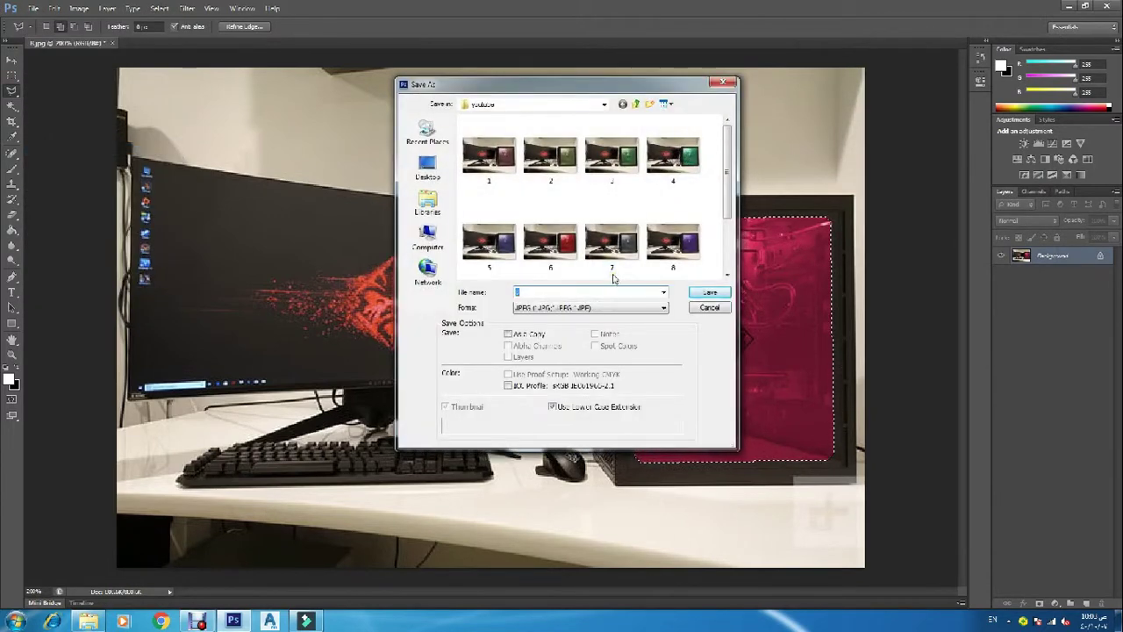
left_click(709, 291)
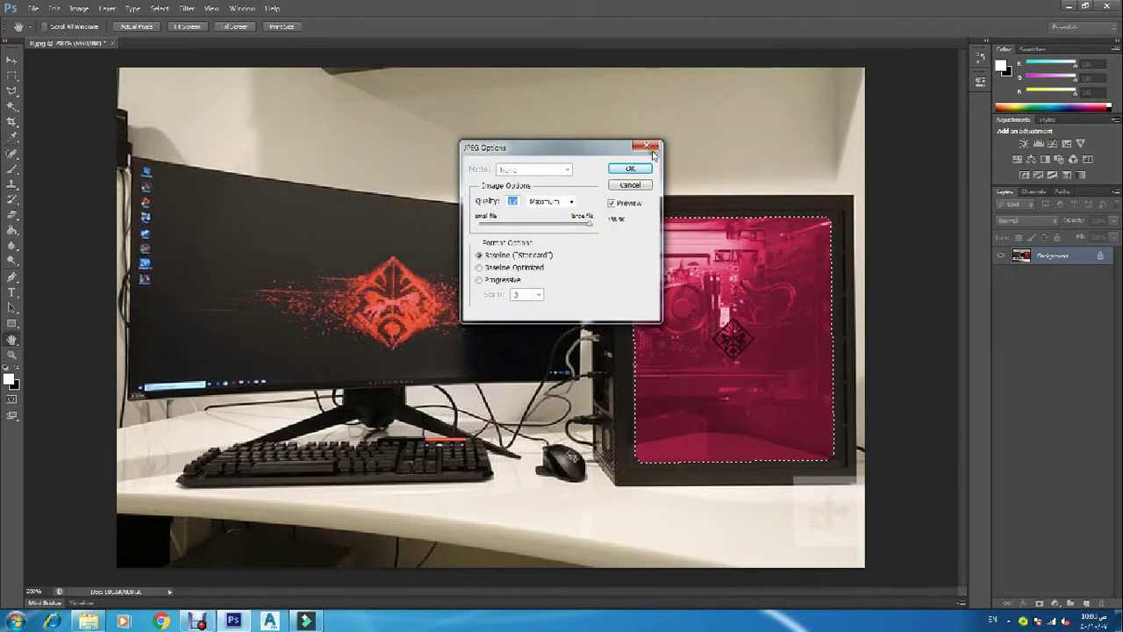
left_click(633, 169)
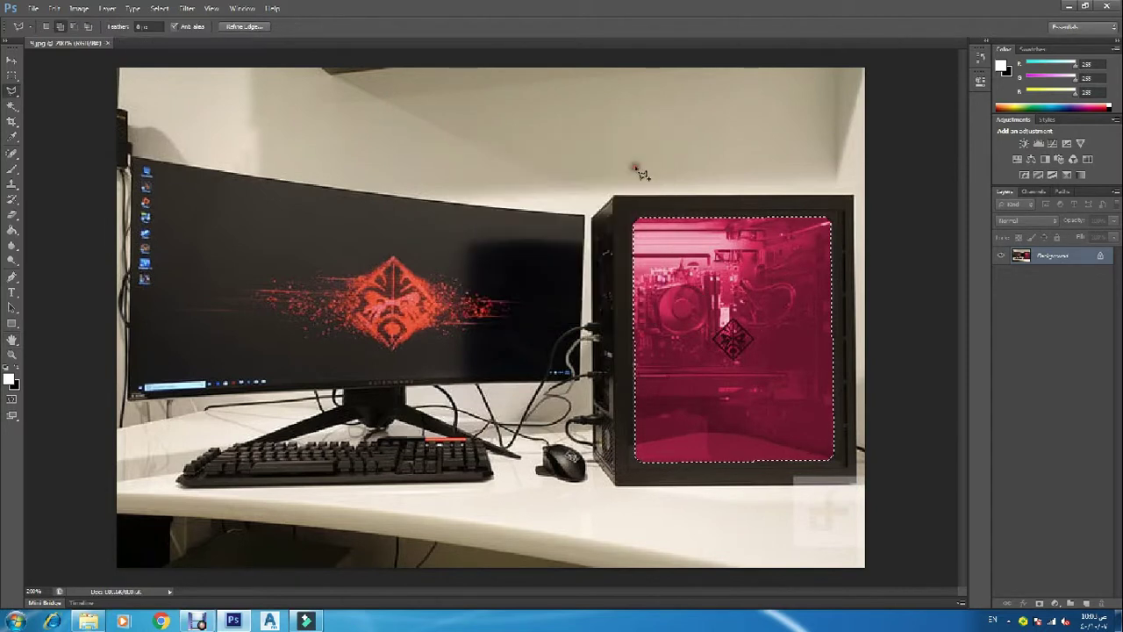
left_click(108, 43)
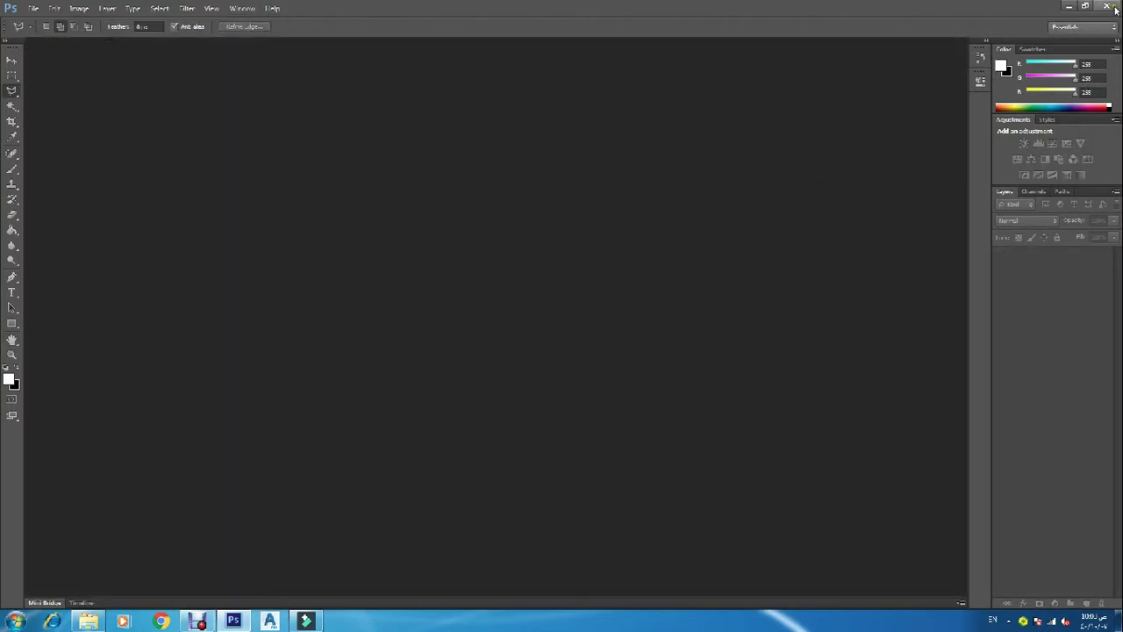
Step: Check image 9 among the recoloured JPEGs 1–9 in Explorer, then bring up Filmora9
key("alt+Tab")
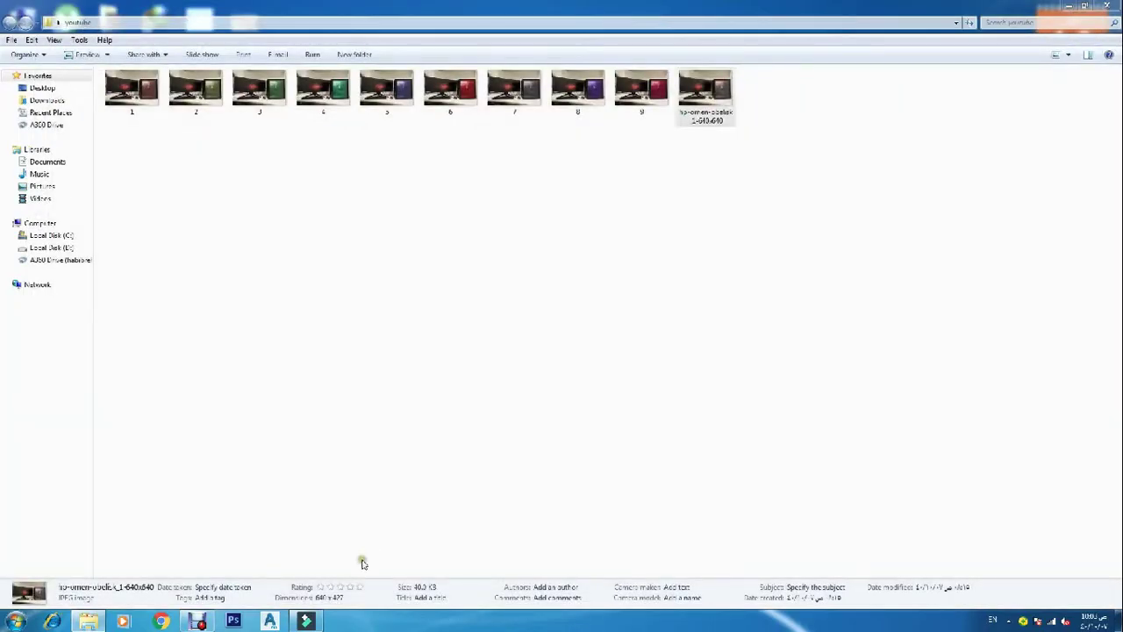
left_click(631, 128)
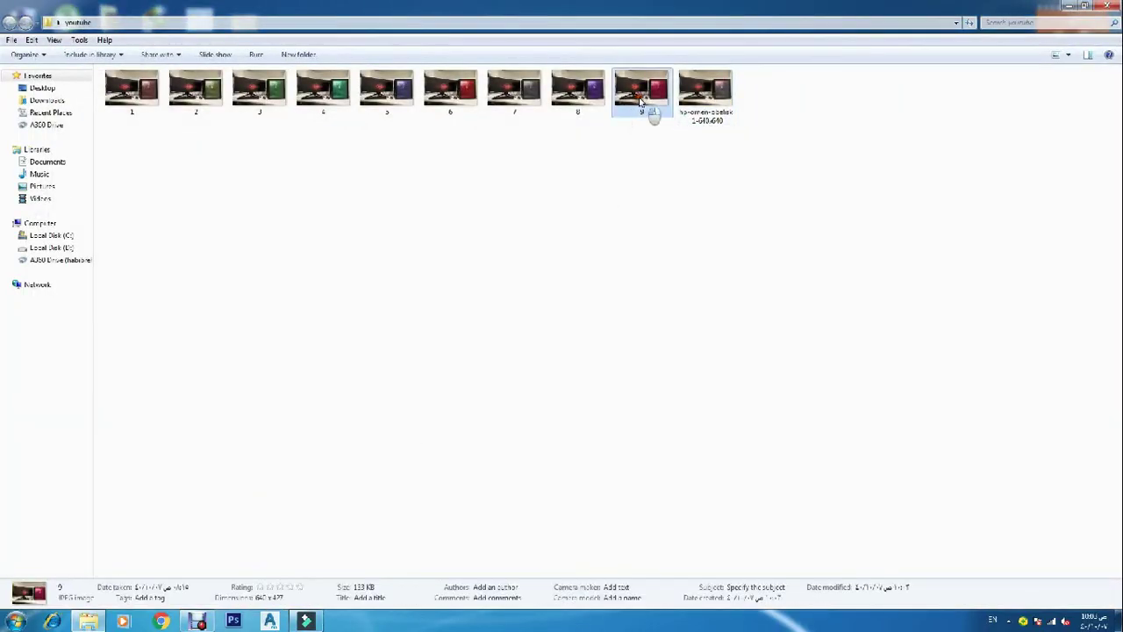
left_click(594, 158)
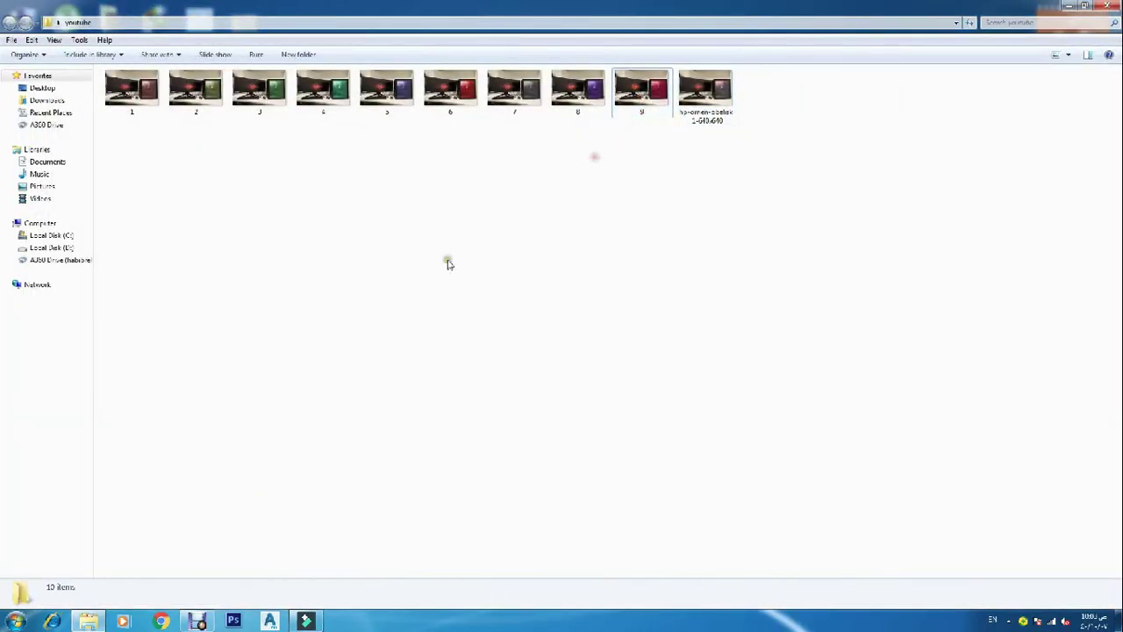
left_click(308, 621)
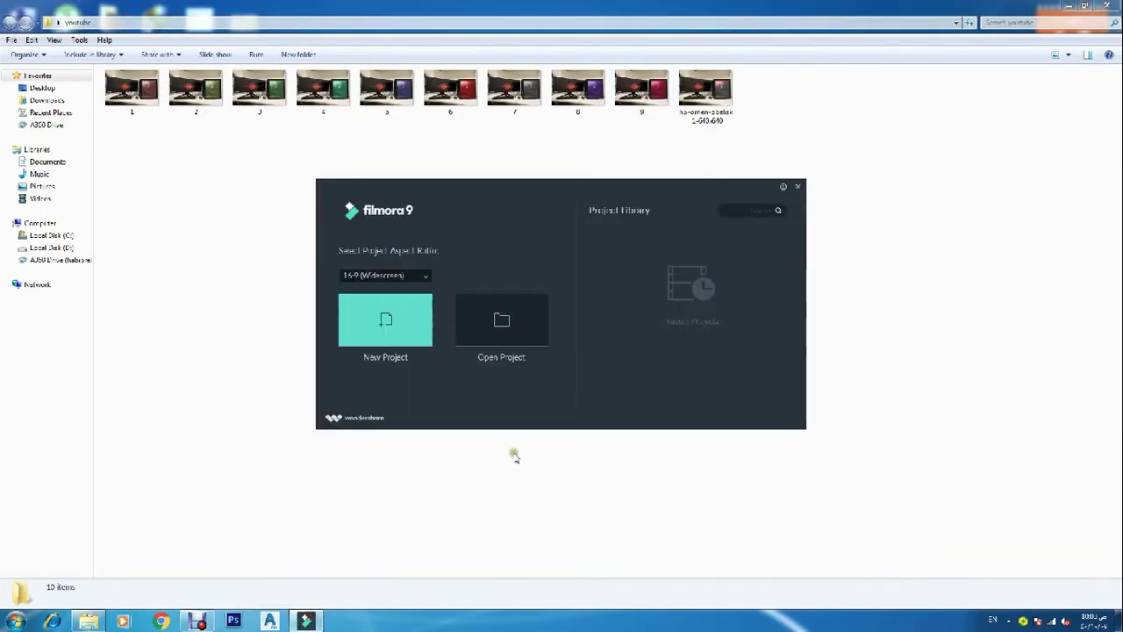
Step: Start a new 16:9 project and drag the nine recoloured JPEGs into its media library
left_click(405, 315)
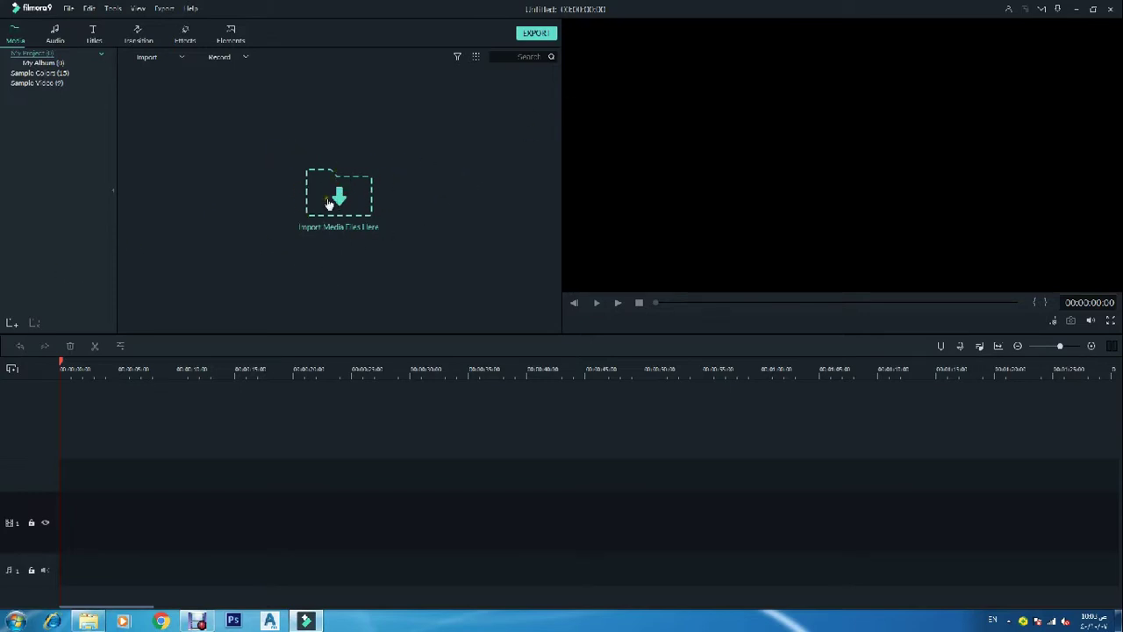
left_click(94, 614)
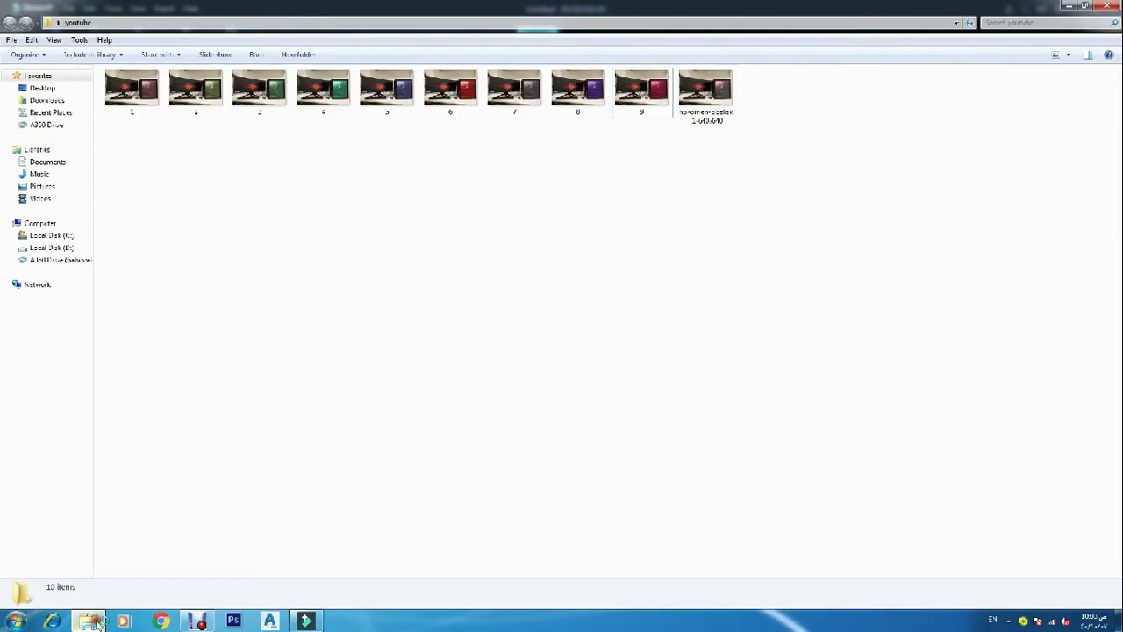
mouse_move(625, 139)
left_mouse_down()
mouse_move(573, 104)
mouse_move(144, 99)
left_mouse_up()
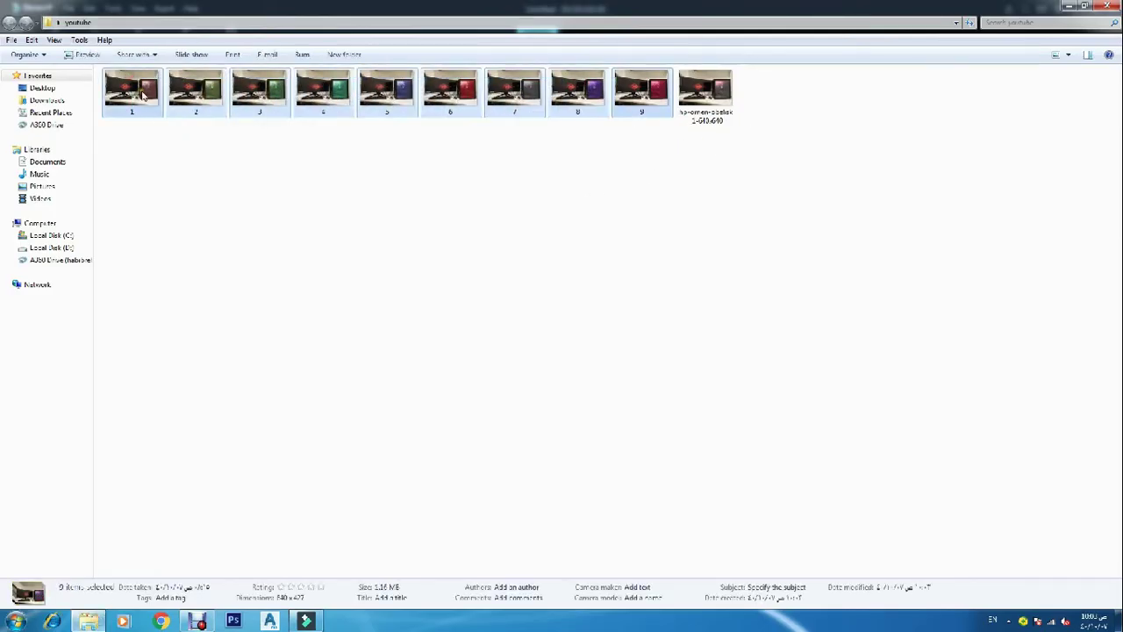
mouse_move(132, 90)
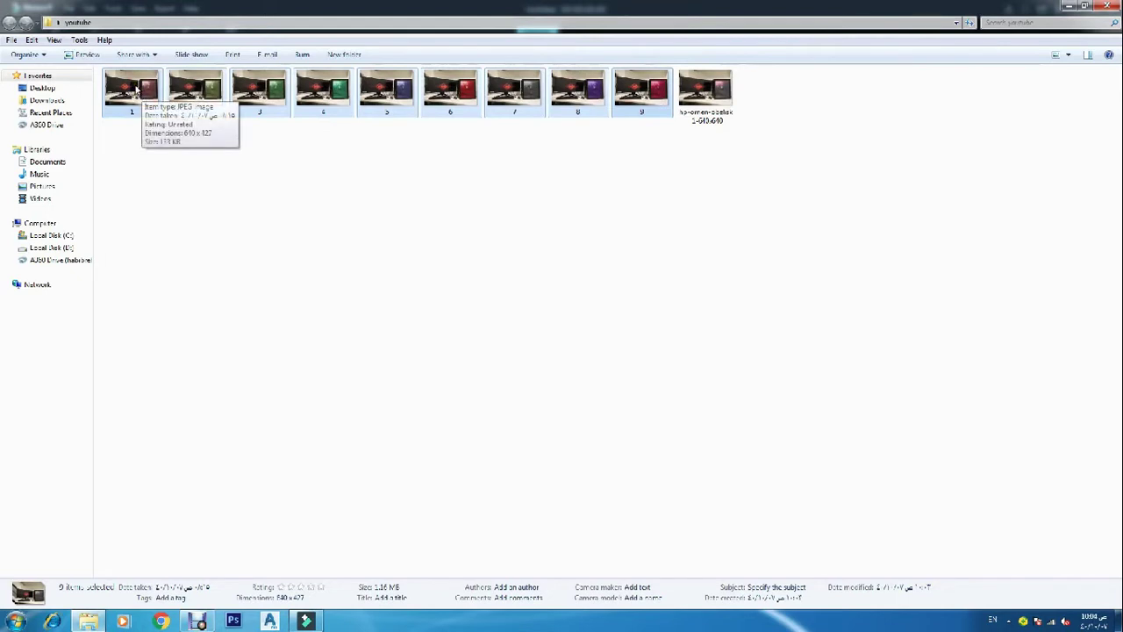
mouse_move(136, 88)
left_mouse_down()
mouse_move(323, 619)
mouse_move(389, 172)
left_mouse_up()
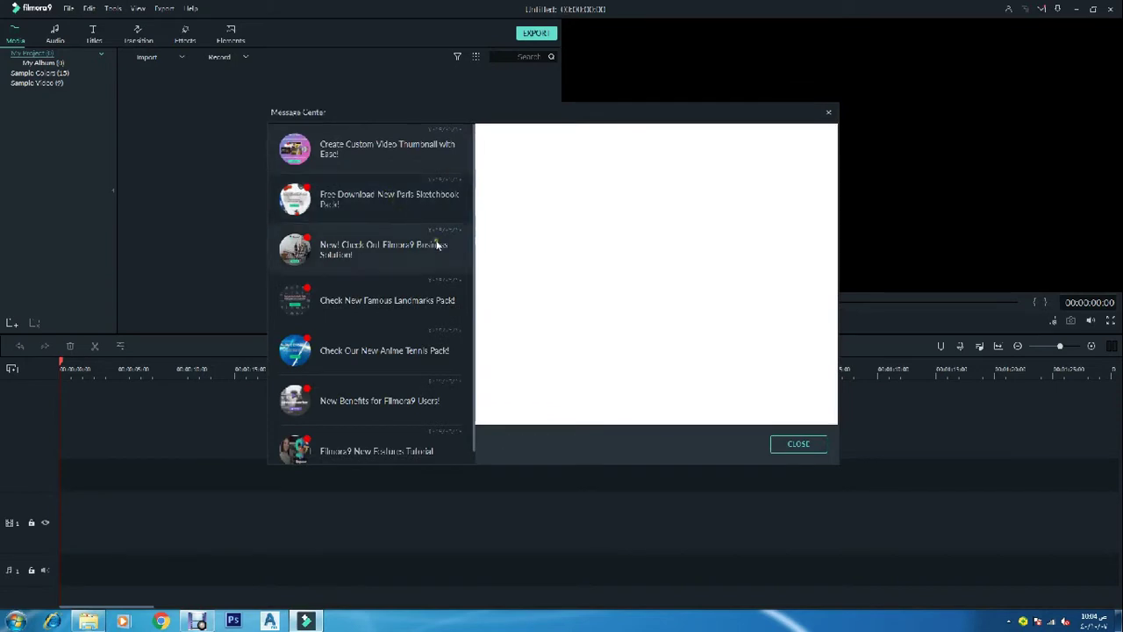
left_click(827, 113)
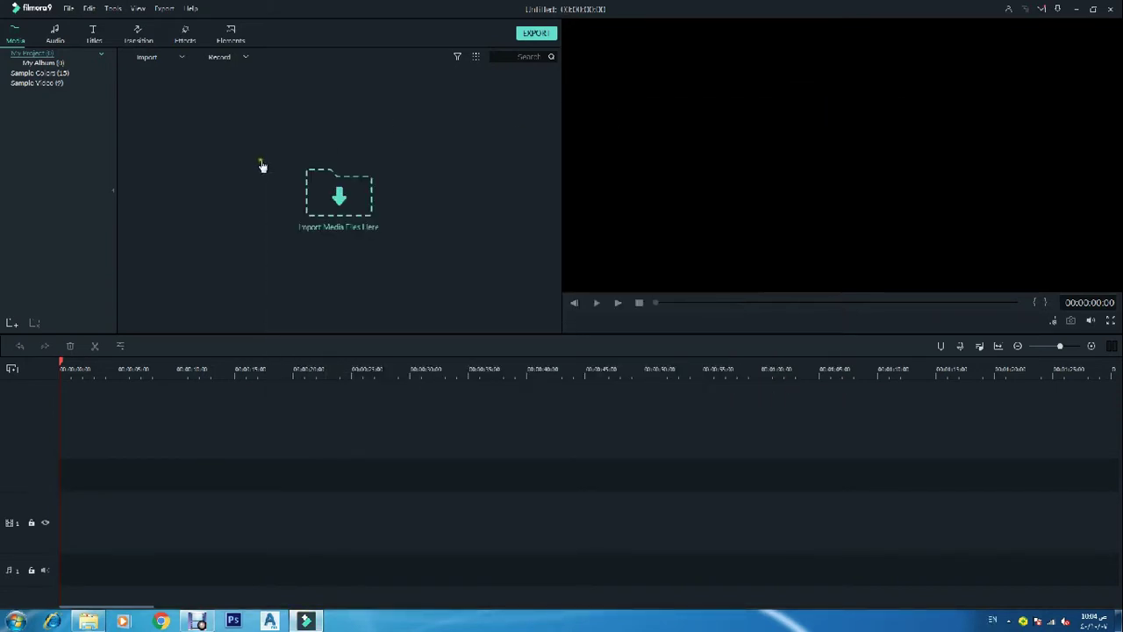
left_click(88, 620)
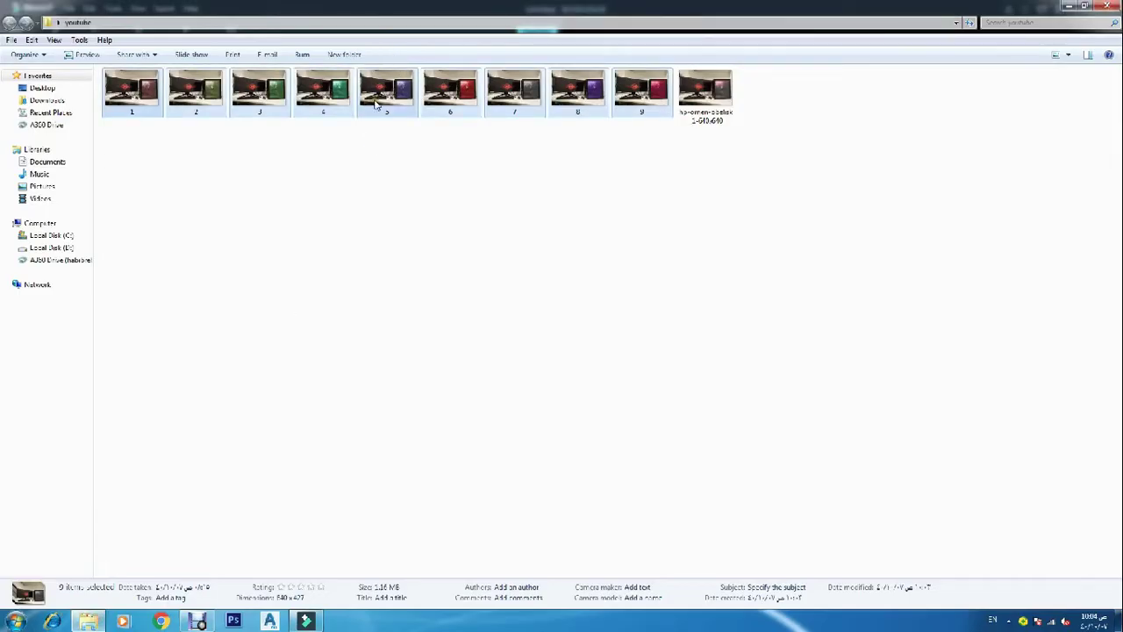
left_click_drag(375, 104, 348, 221)
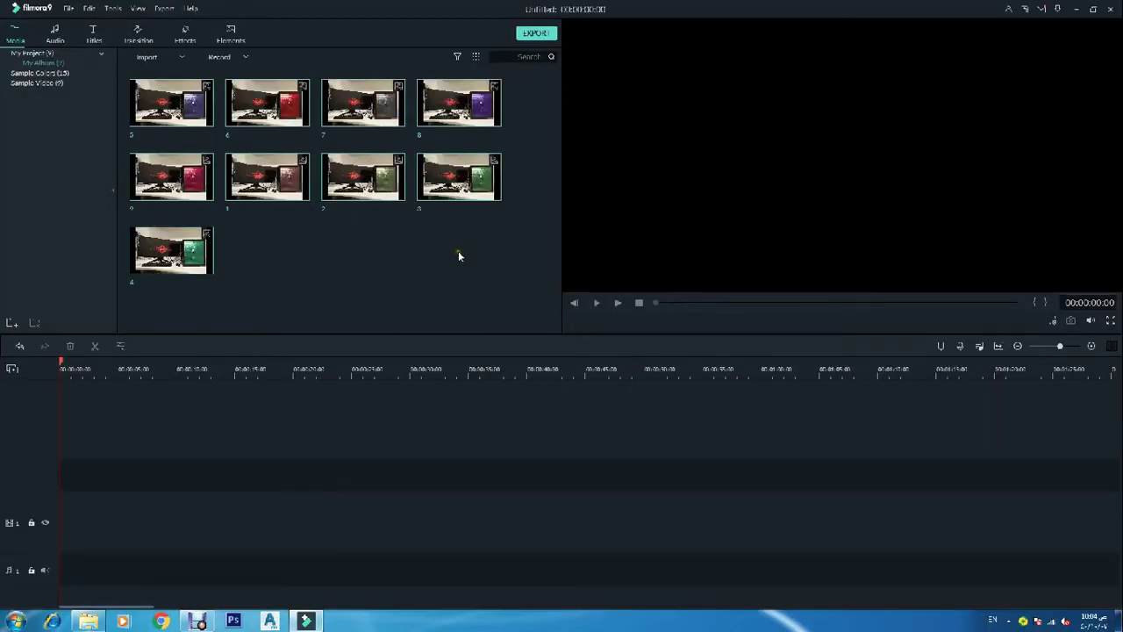
mouse_move(172, 103)
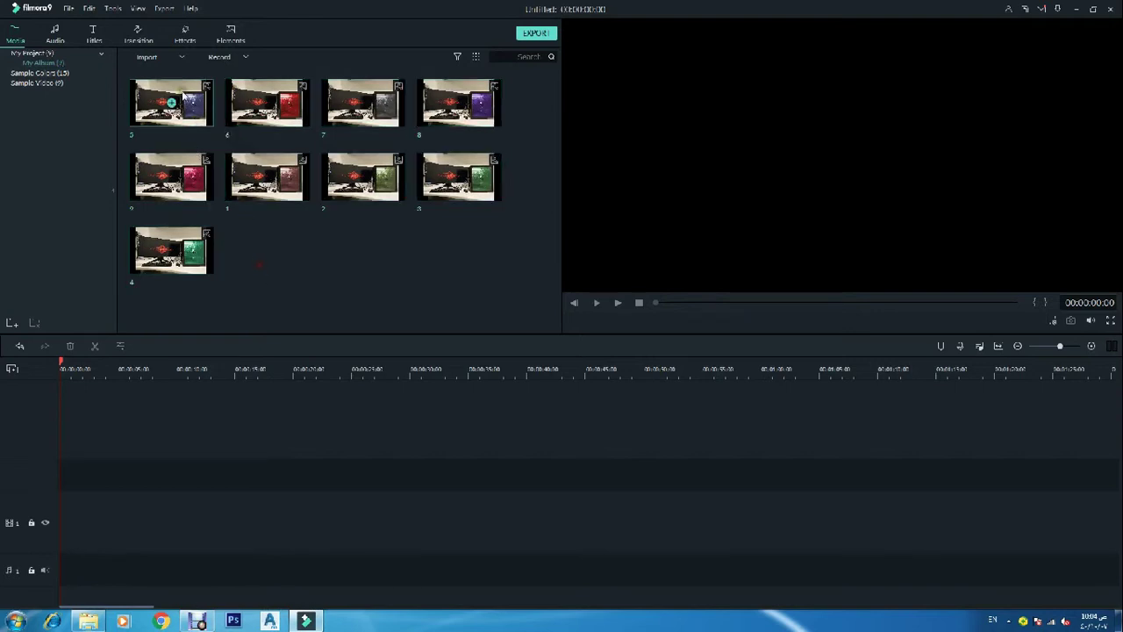
Step: Place pictures 5, 6, 7 and 8 back-to-back on video track 1, each about one second
left_click_drag(202, 96, 60, 569)
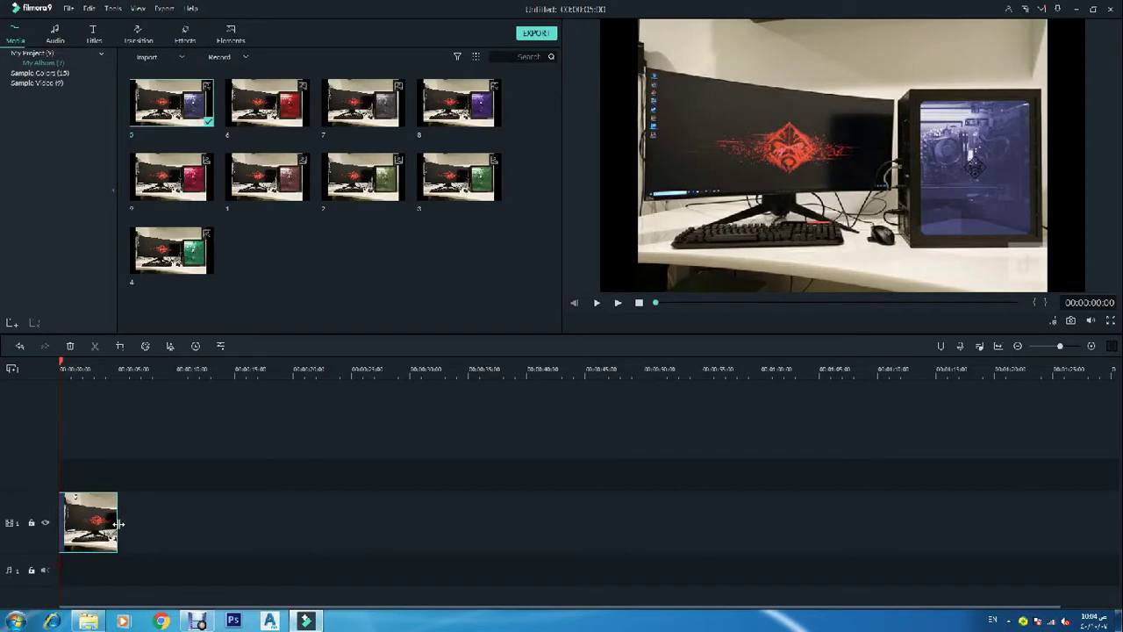
left_click_drag(118, 524, 67, 523)
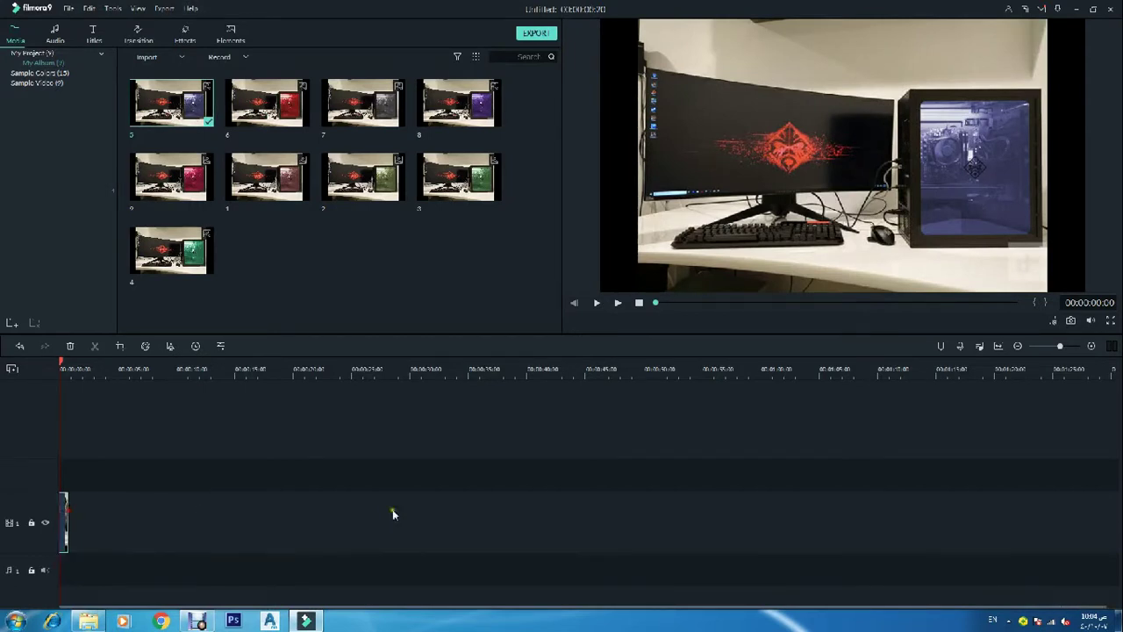
mouse_move(267, 103)
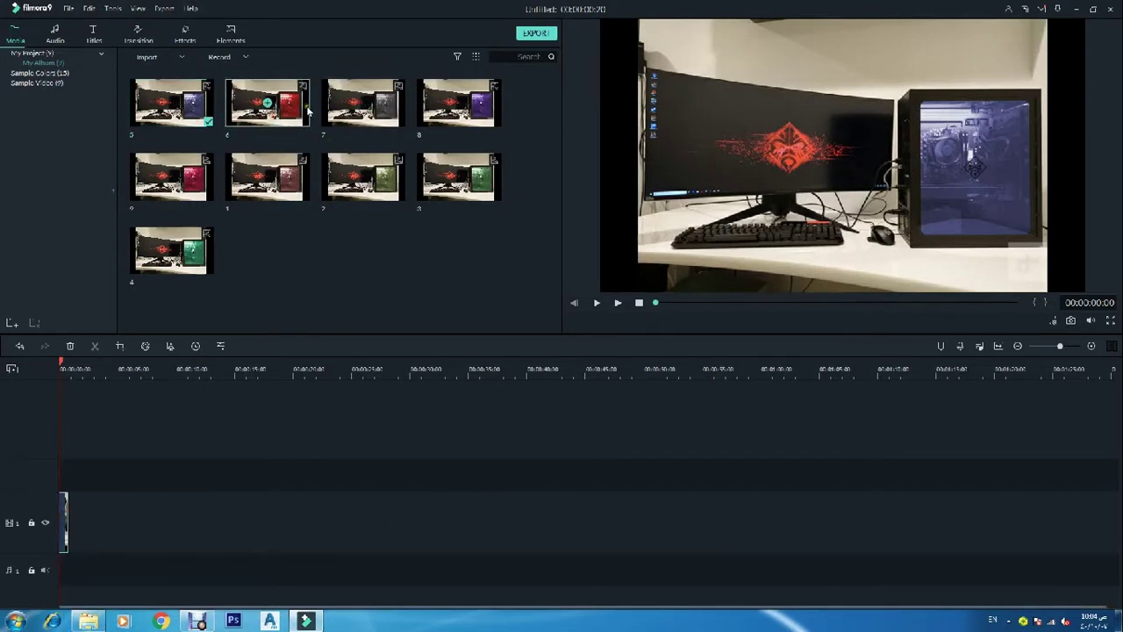
mouse_move(307, 110)
left_mouse_down()
mouse_move(70, 509)
mouse_move(112, 518)
mouse_move(76, 511)
left_mouse_up()
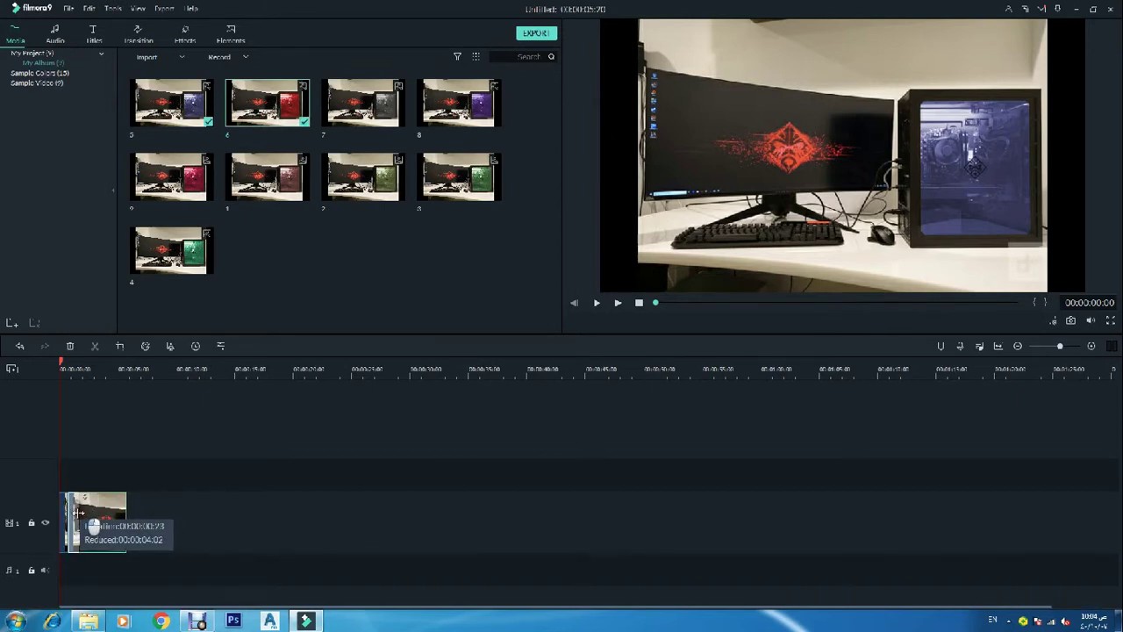
left_click_drag(77, 511, 89, 515)
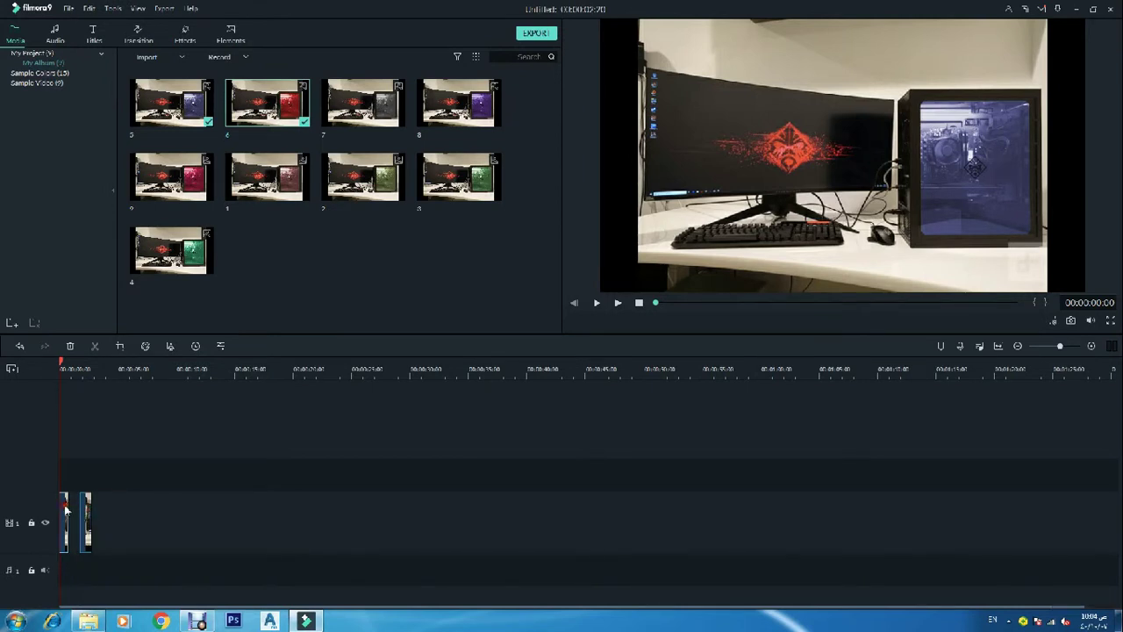
left_click_drag(68, 508, 73, 508)
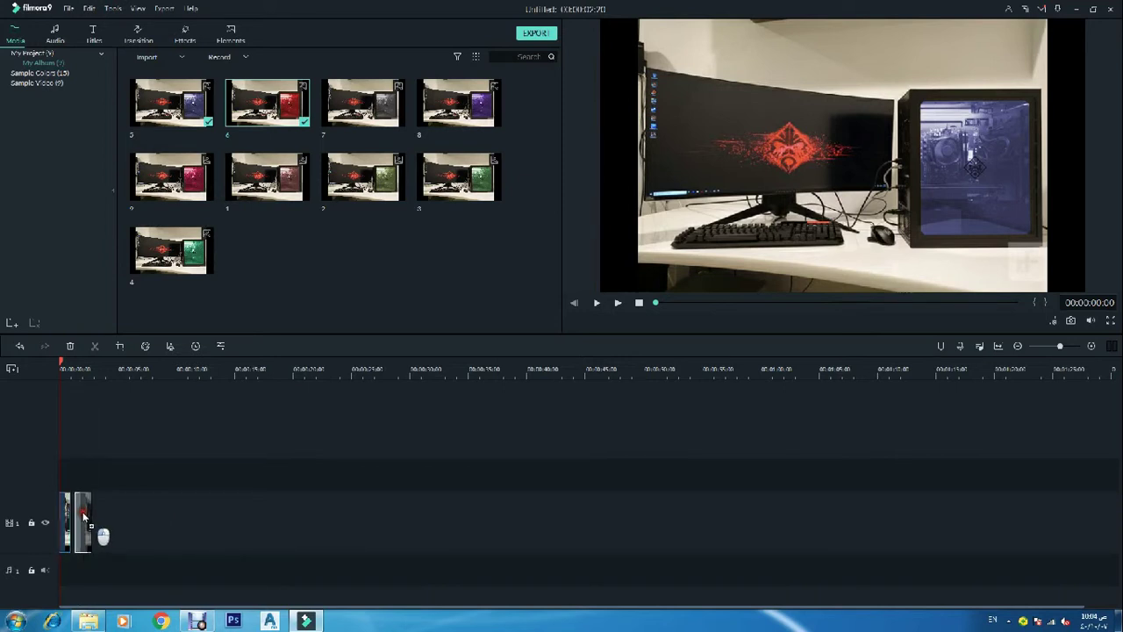
left_click_drag(86, 513, 77, 513)
mouse_move(363, 103)
left_mouse_down()
mouse_move(91, 523)
mouse_move(122, 524)
mouse_move(95, 518)
left_mouse_up()
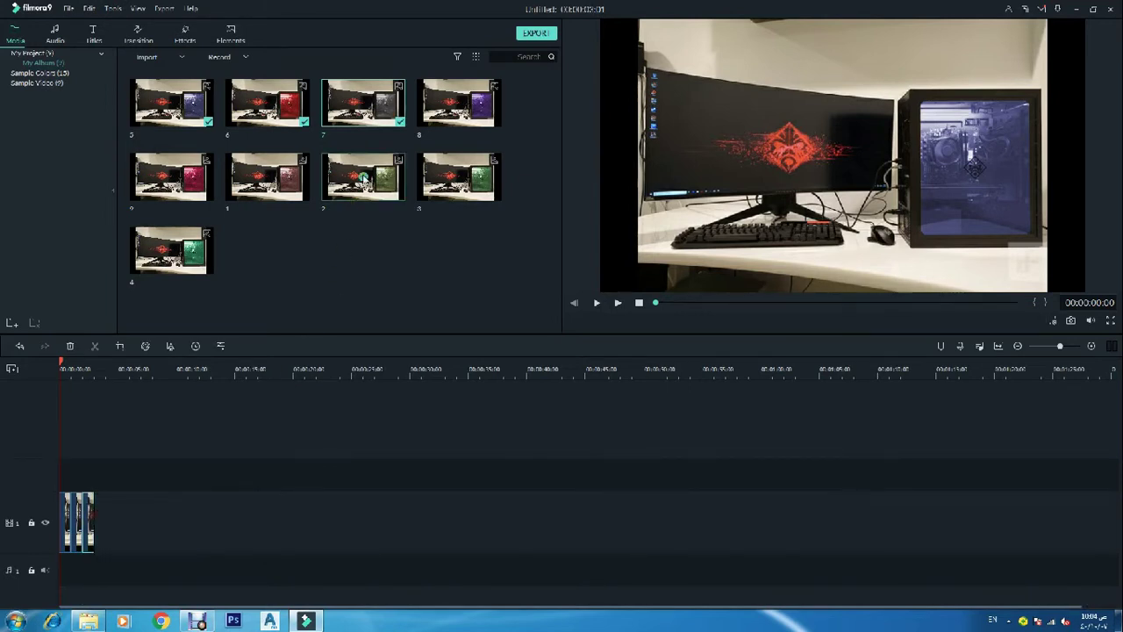
left_click(459, 104)
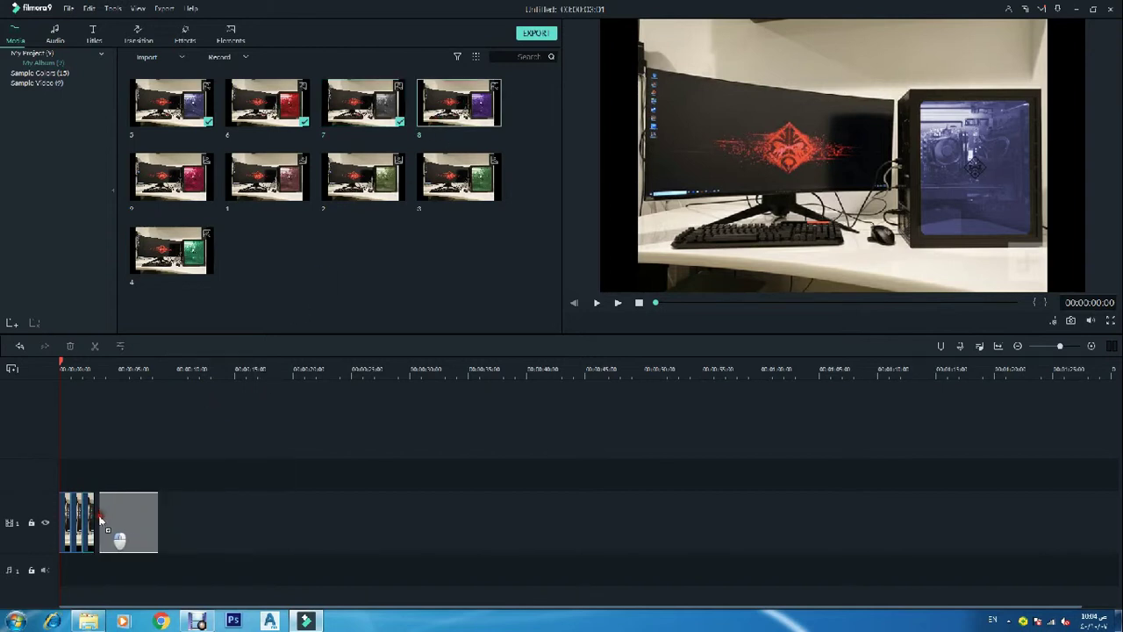
mouse_move(284, 299)
left_mouse_down()
mouse_move(139, 522)
mouse_move(104, 524)
left_mouse_up()
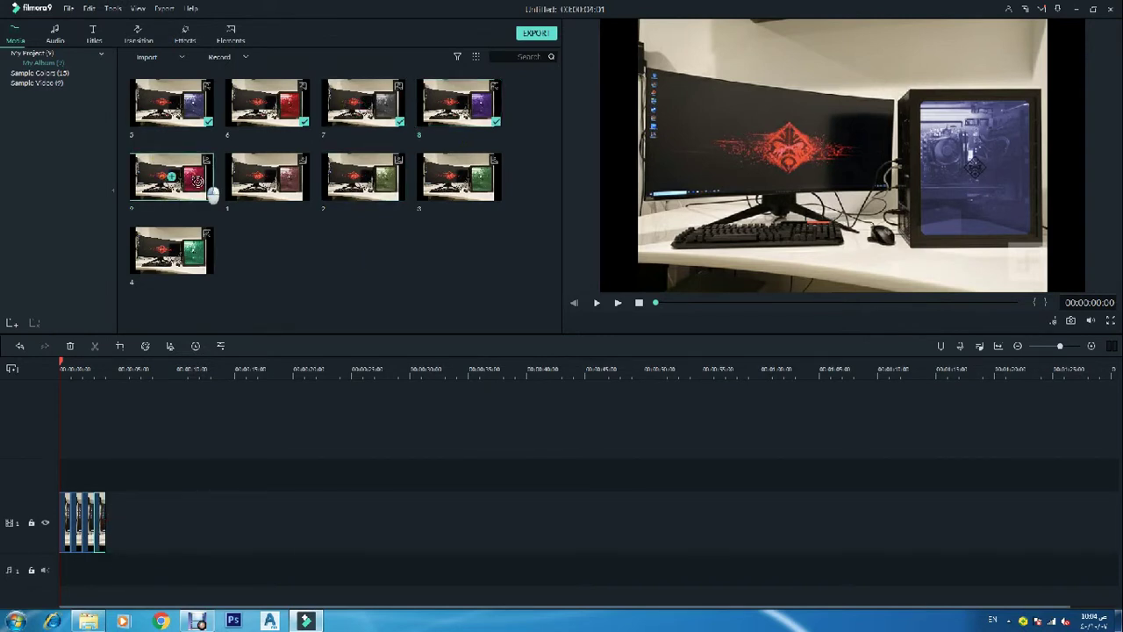
Step: Append pictures 0 through 4 after the existing clips, each trimmed to about one second
left_click_drag(198, 182, 158, 521)
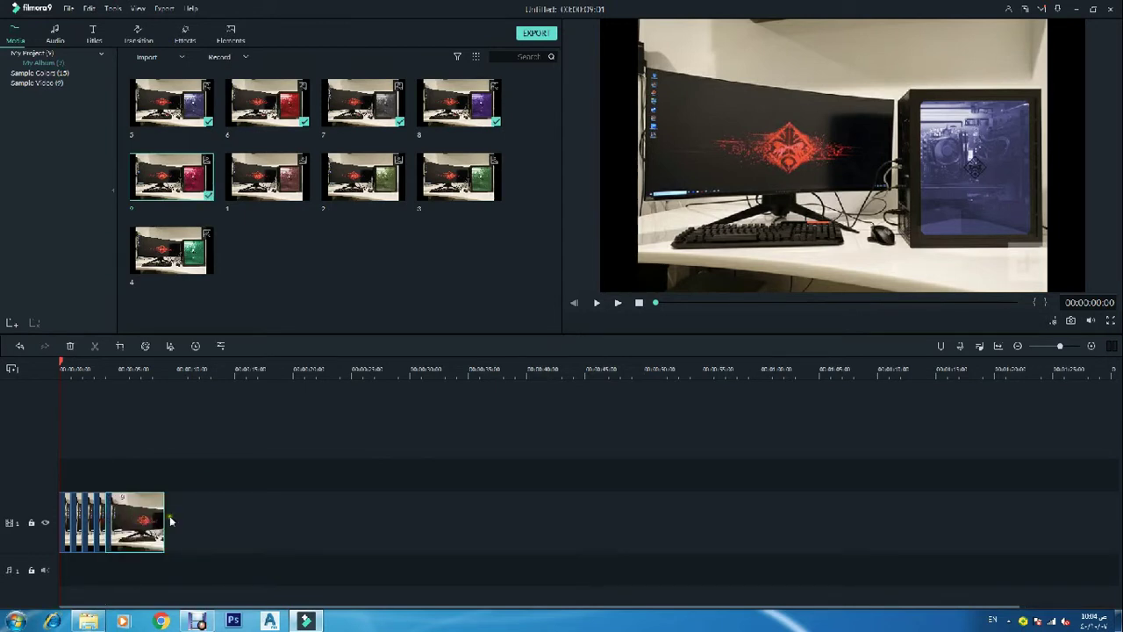
left_click_drag(162, 518, 116, 510)
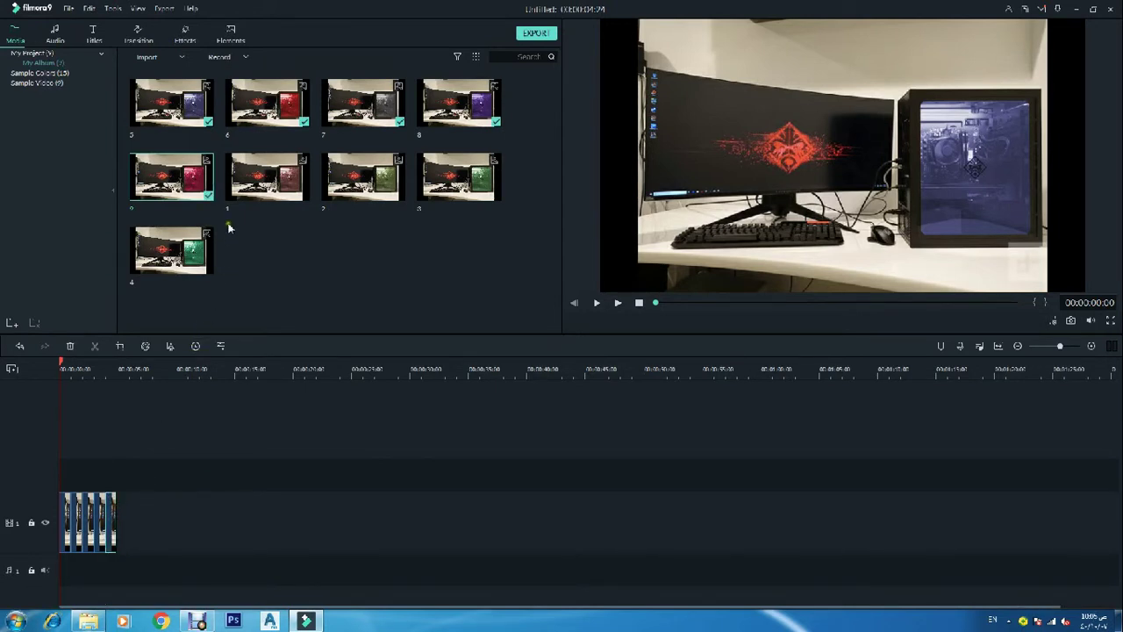
mouse_move(263, 179)
left_mouse_down()
mouse_move(121, 522)
mouse_move(133, 518)
left_mouse_up()
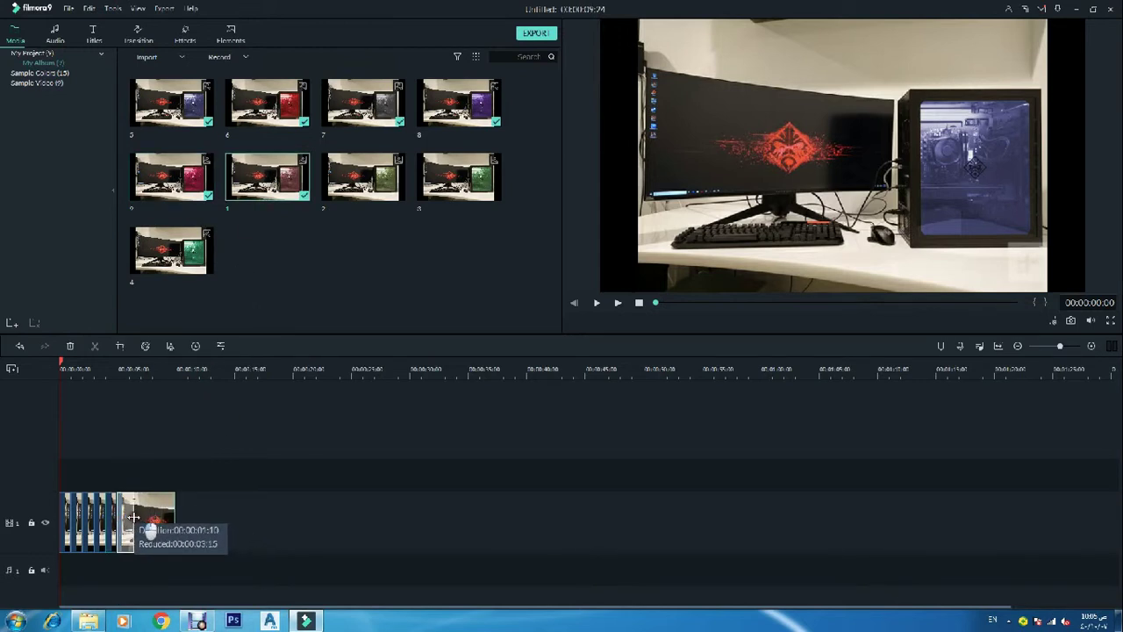
left_click_drag(133, 518, 128, 513)
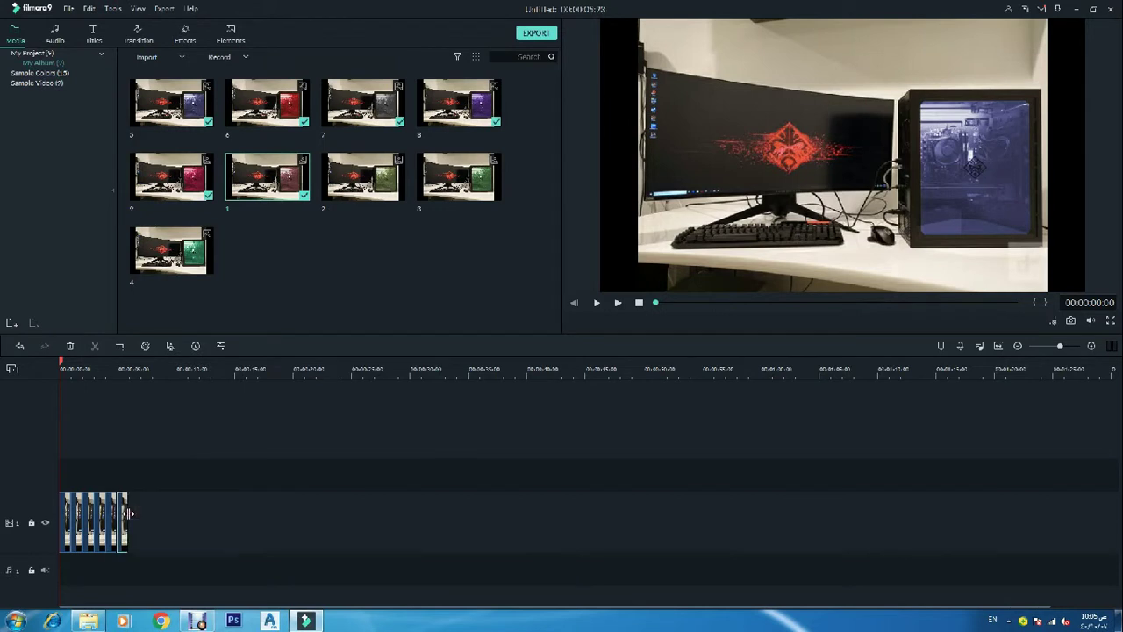
mouse_move(364, 207)
left_mouse_down()
mouse_move(140, 531)
mouse_move(138, 520)
left_mouse_up()
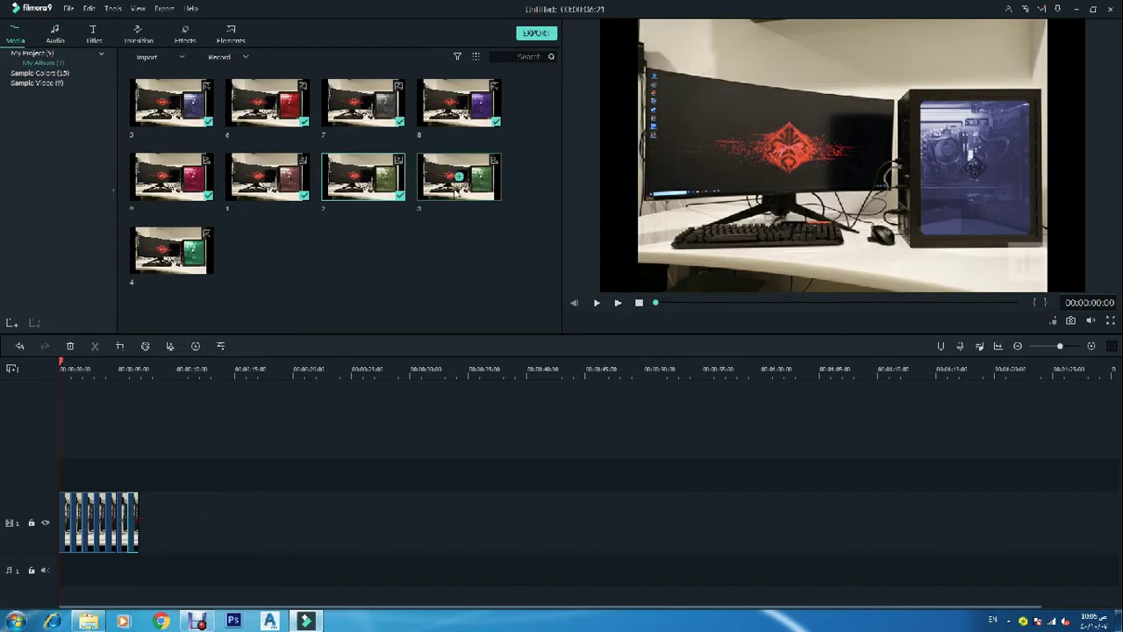
mouse_move(456, 192)
left_mouse_down()
mouse_move(163, 511)
mouse_move(163, 526)
mouse_move(151, 524)
left_mouse_up()
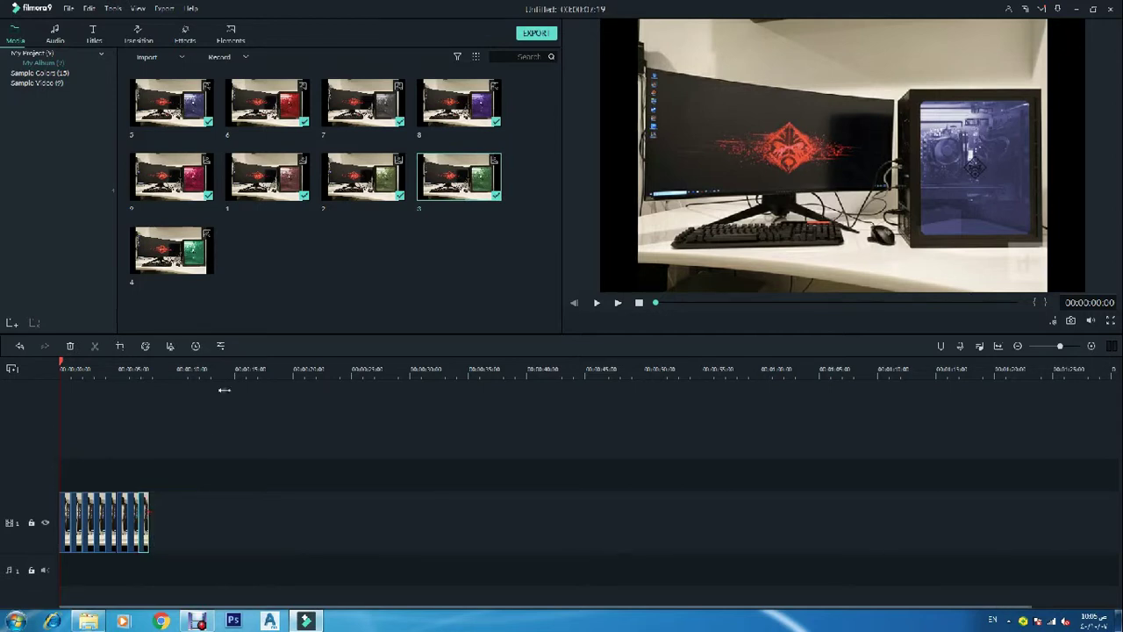
mouse_move(185, 261)
left_mouse_down()
mouse_move(158, 535)
mouse_move(161, 510)
left_mouse_up()
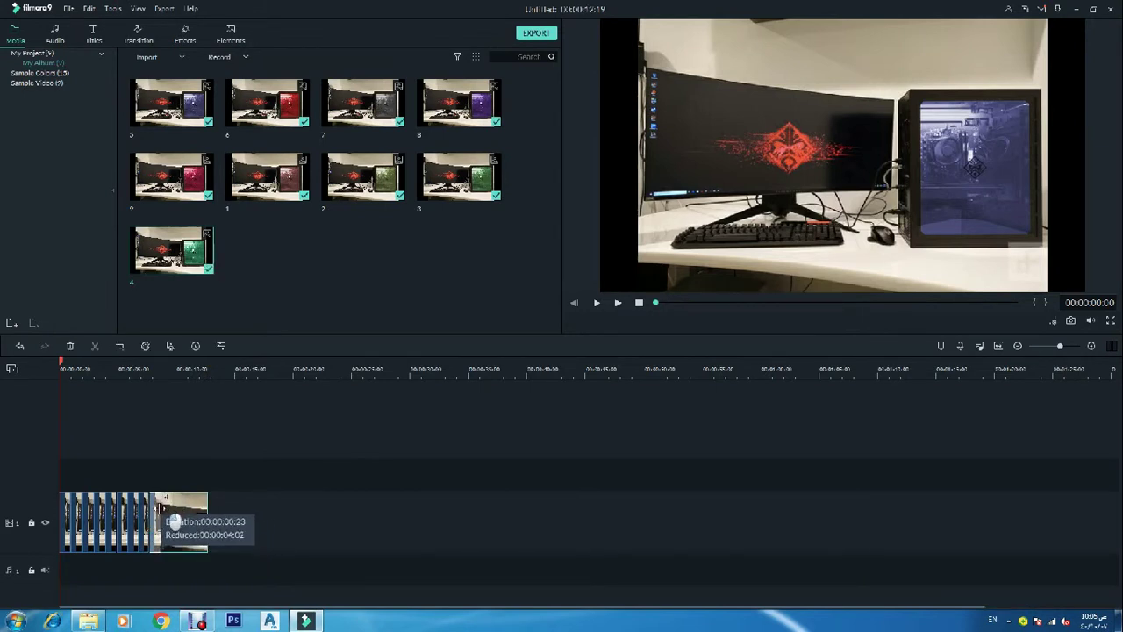
left_click_drag(161, 510, 159, 510)
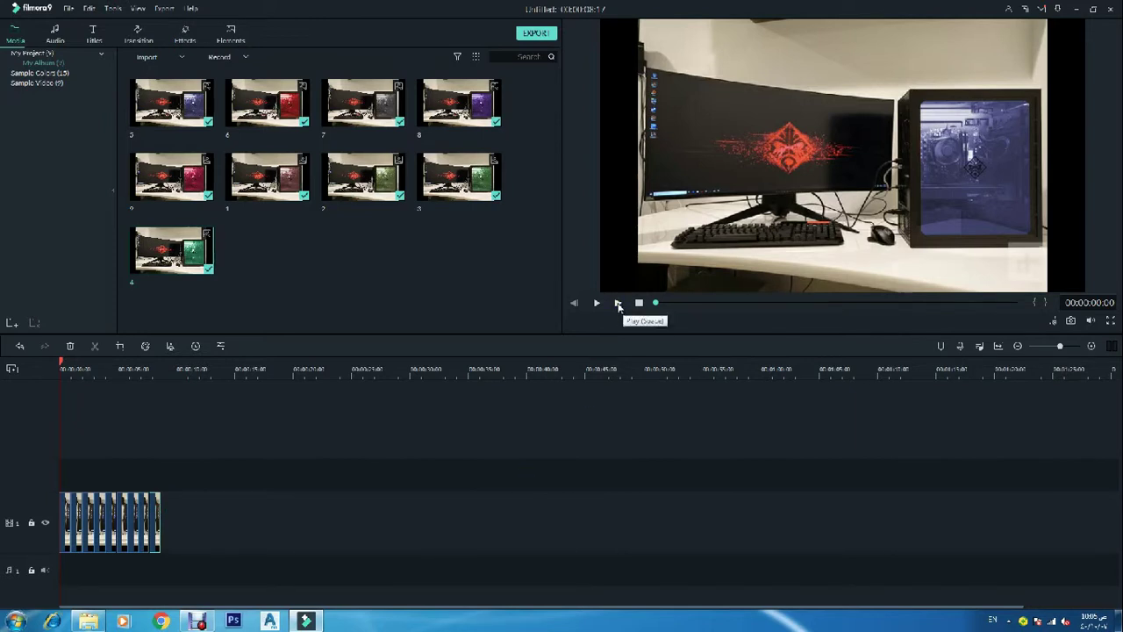
Step: Play the slideshow preview and pause it on the green panel version
left_click(618, 304)
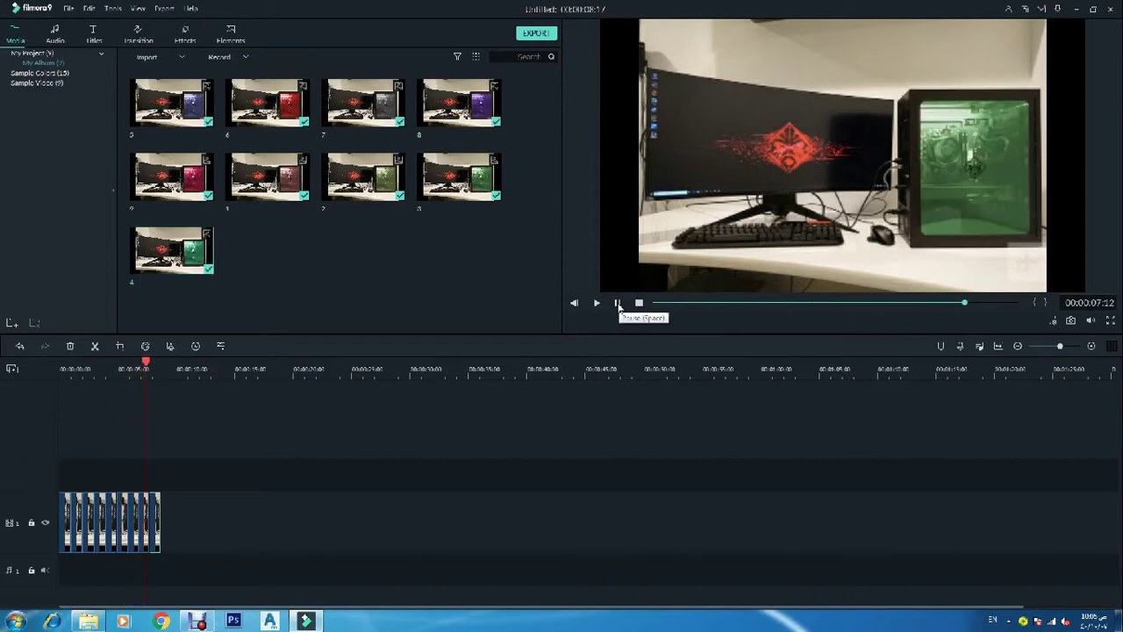
left_click(618, 303)
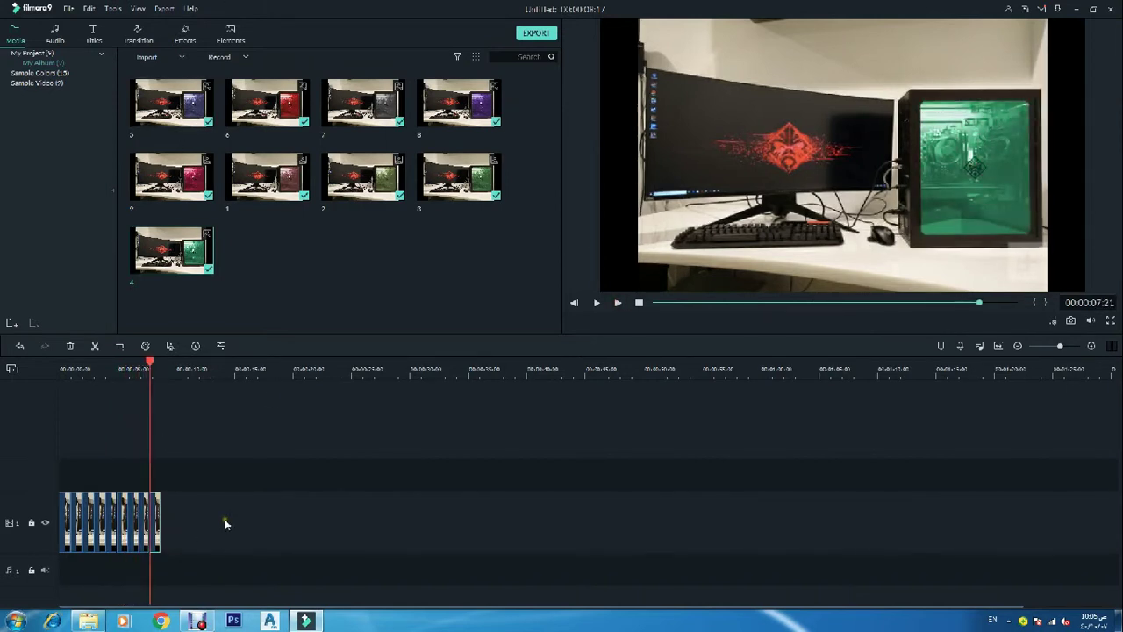
Step: Export the slideshow as My Video.mp4 in MP4 format and open its target folder
left_click(164, 9)
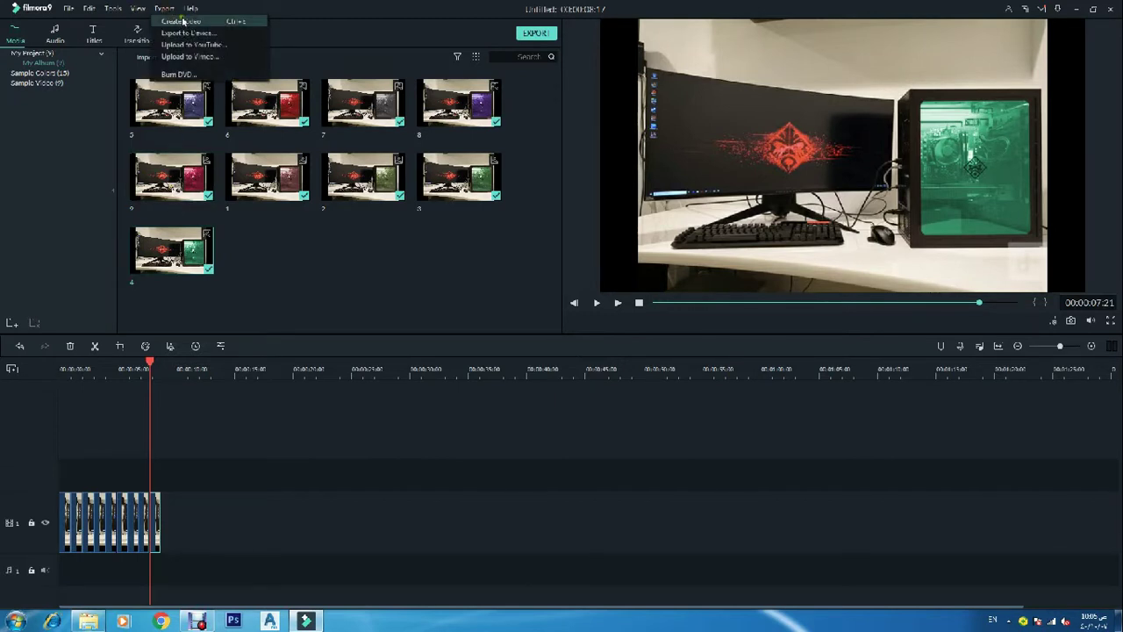
left_click(182, 20)
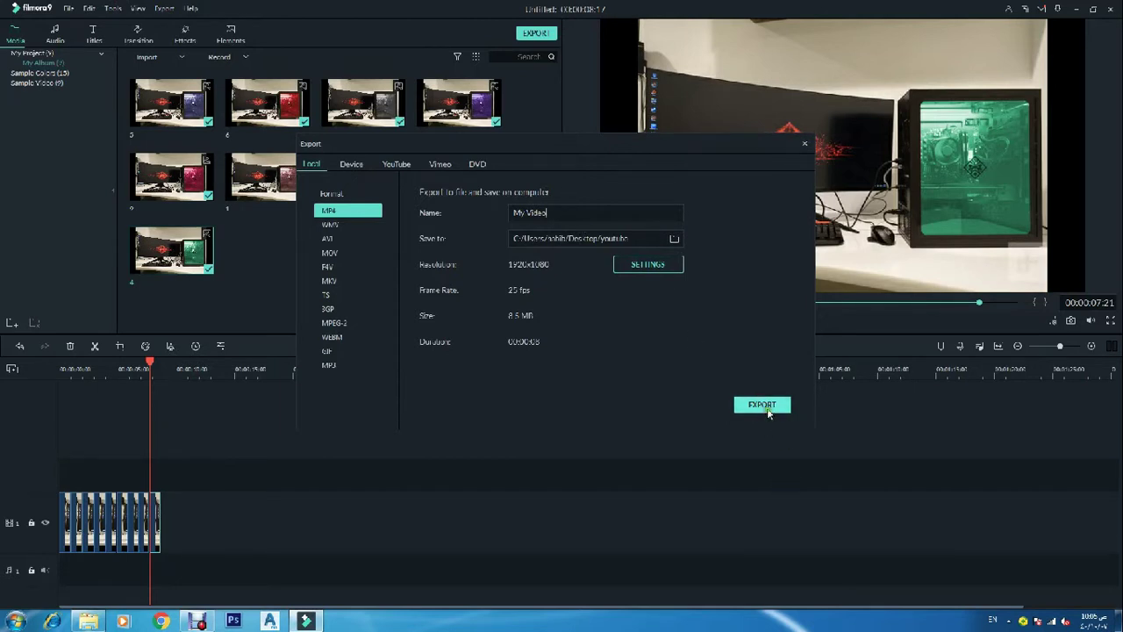
left_click(769, 409)
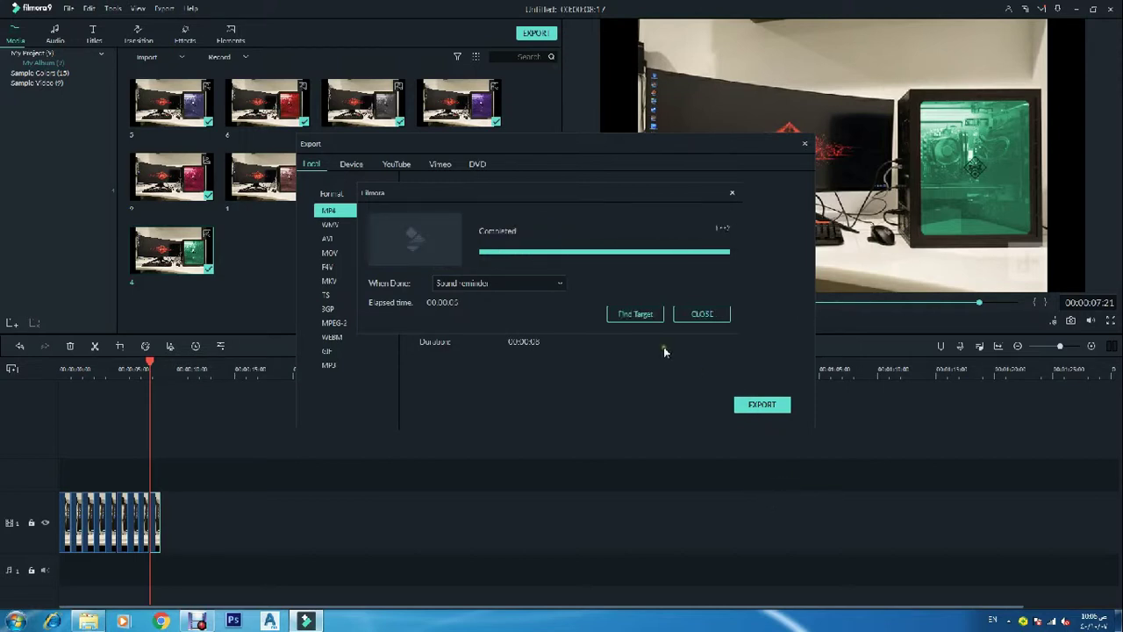
left_click(650, 315)
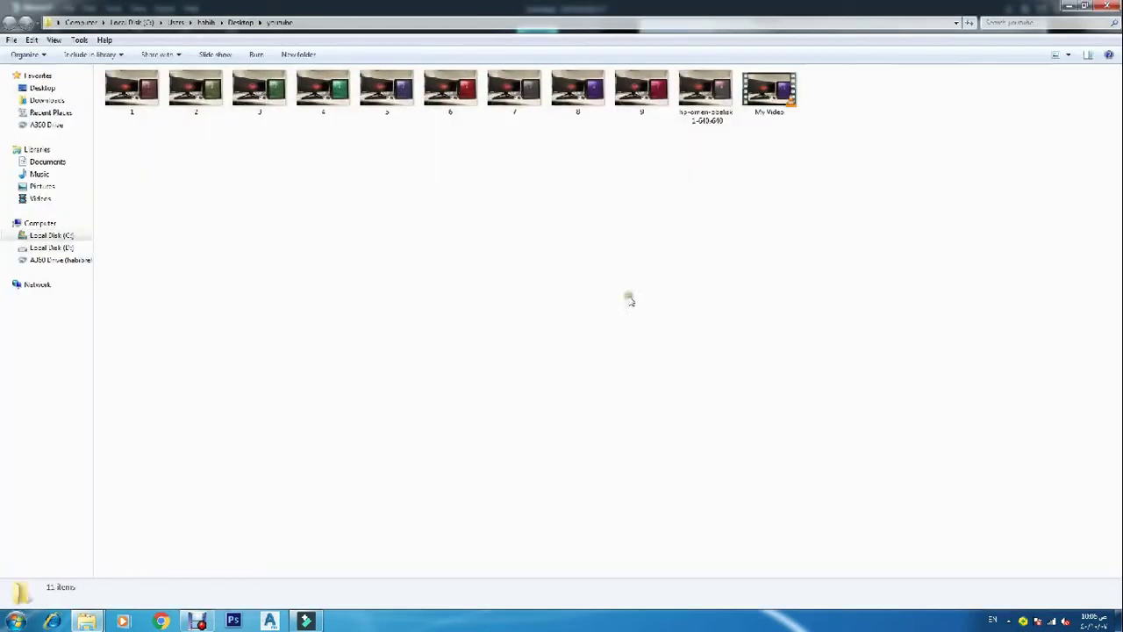
Step: Open My Video.mp4 from Explorer so it plays in VLC media player
left_click(774, 110)
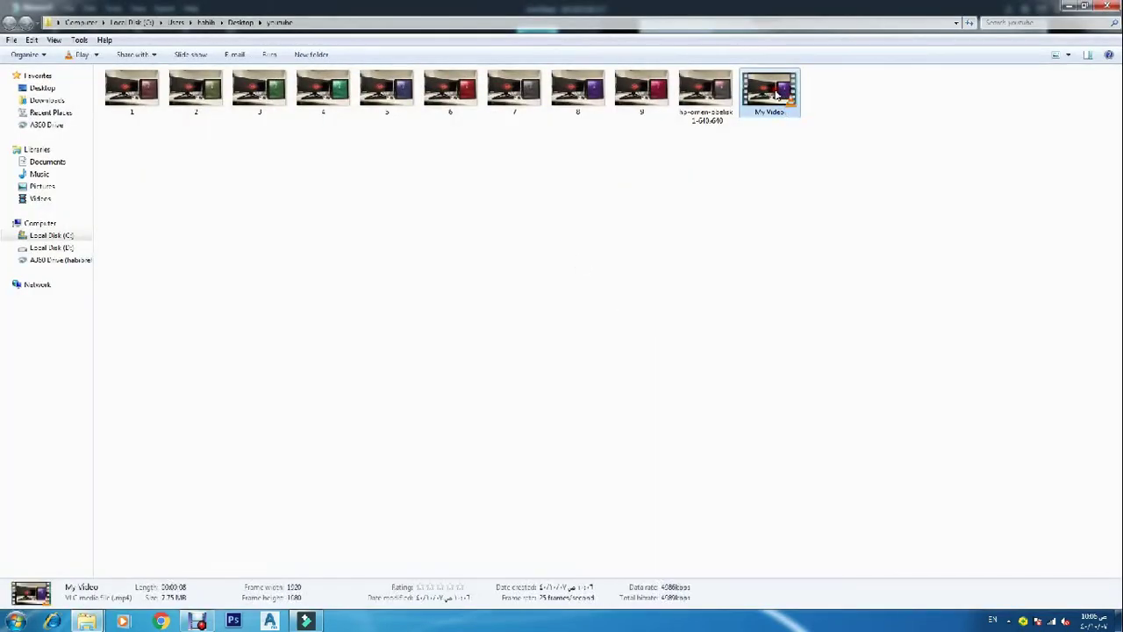
double_click(776, 98)
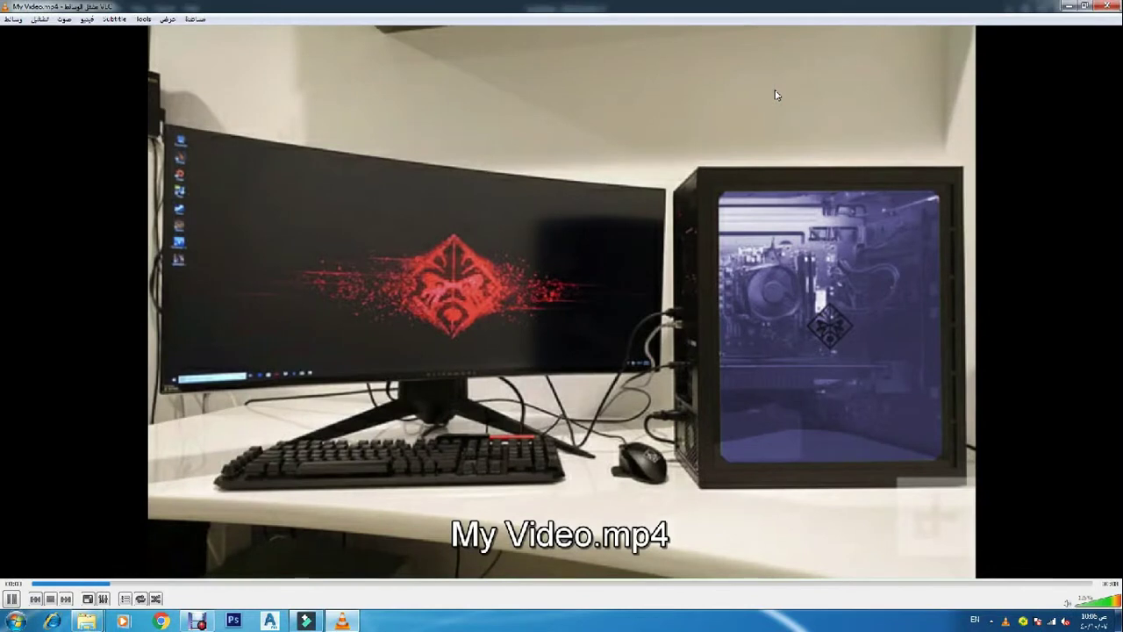